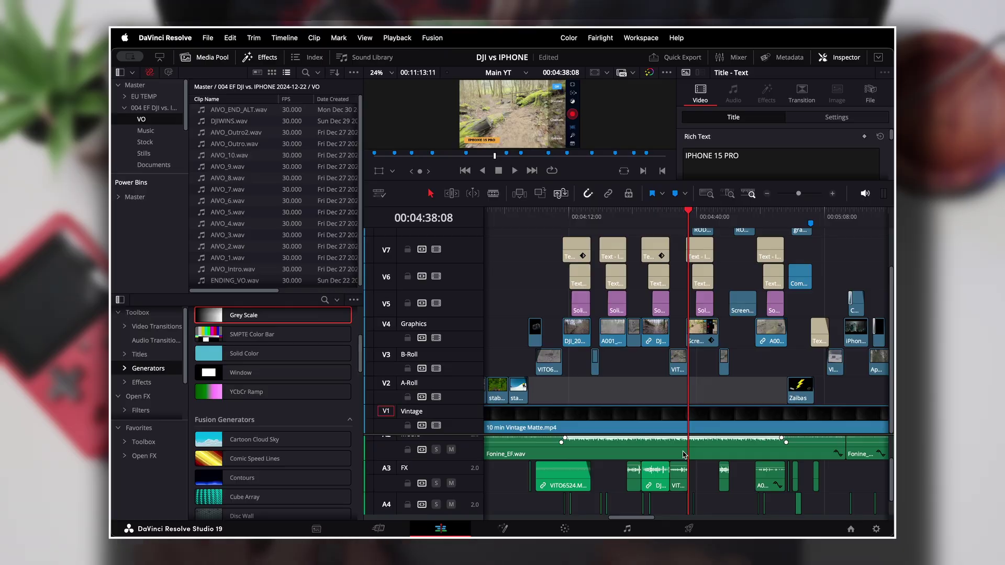
Select the 10 min Vintage Matte clip and zoom the timeline out and back in with G, H and J
left_click(675, 426)
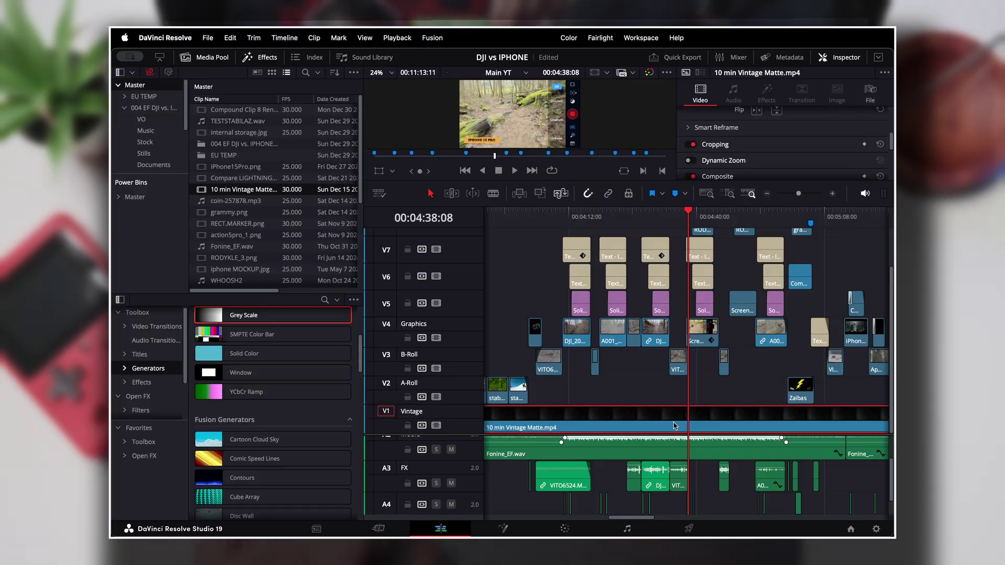
key("g")
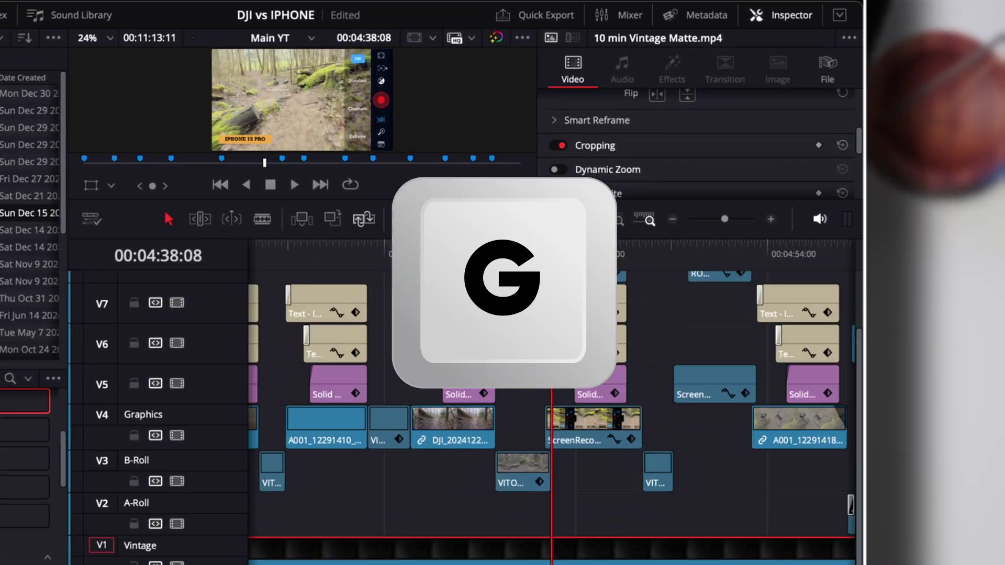
key("h")
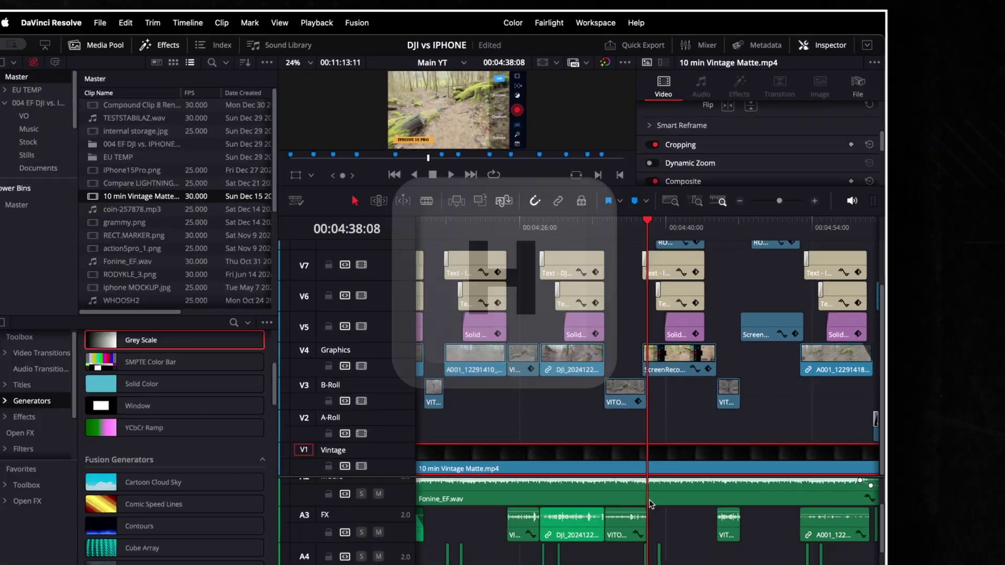
key("j")
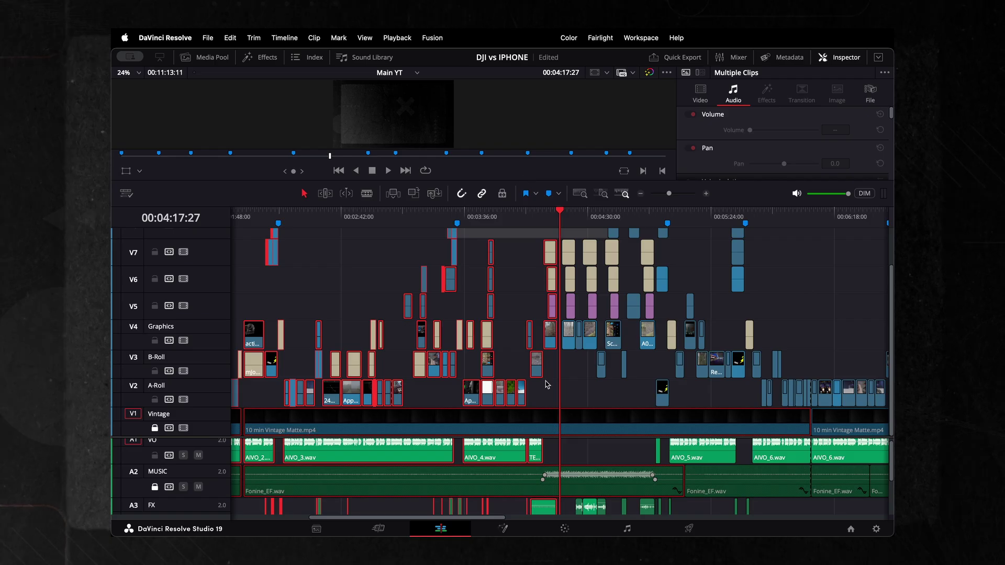
Select the clips from the playhead onward with [ and ], then drag them slightly right
key("bracketleft")
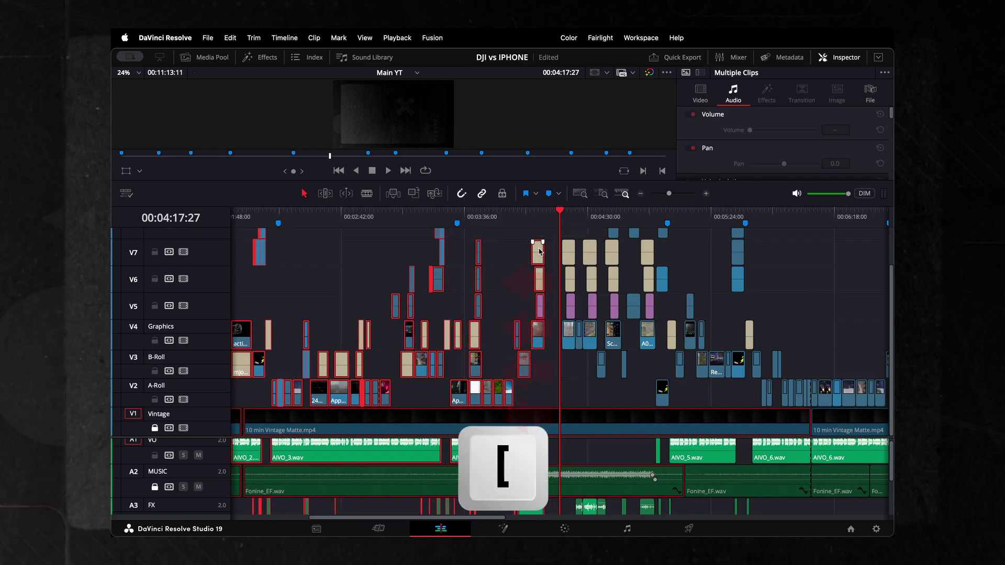
key("bracketright")
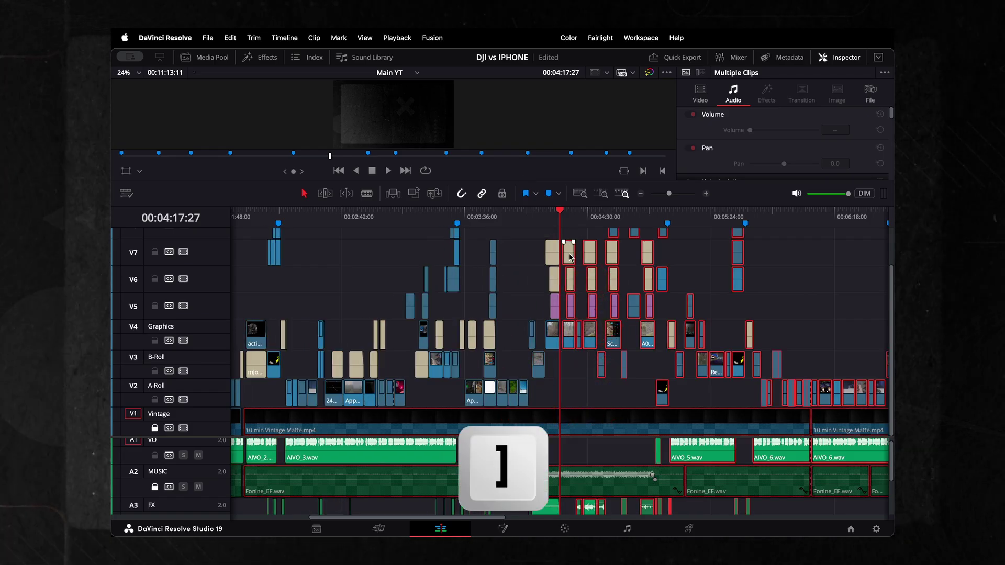
mouse_move(573, 256)
left_mouse_down()
mouse_move(581, 257)
mouse_move(569, 257)
left_mouse_up()
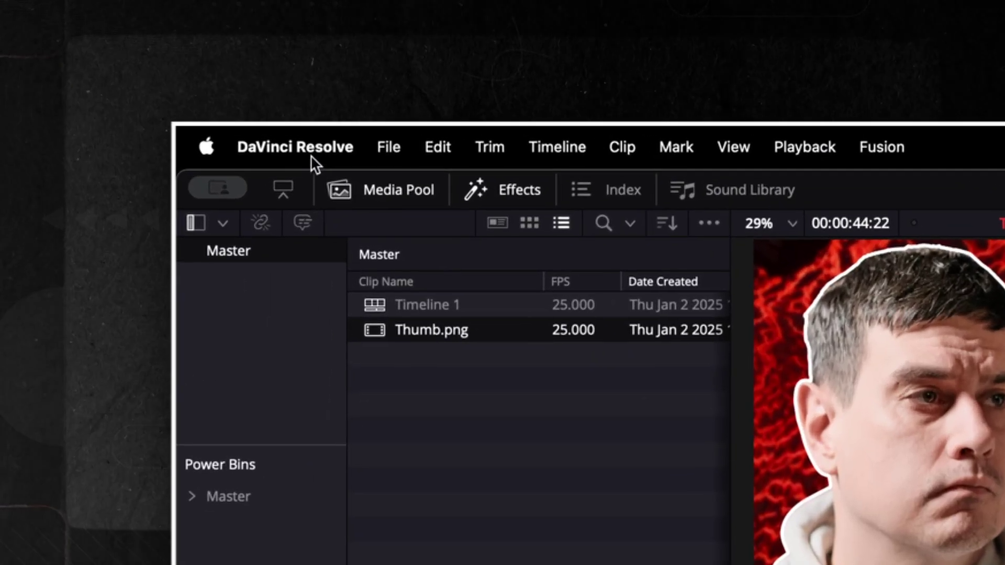
Open Keyboard Customization from the DaVinci Resolve menu and search the commands for 'zoom in'
left_click(174, 40)
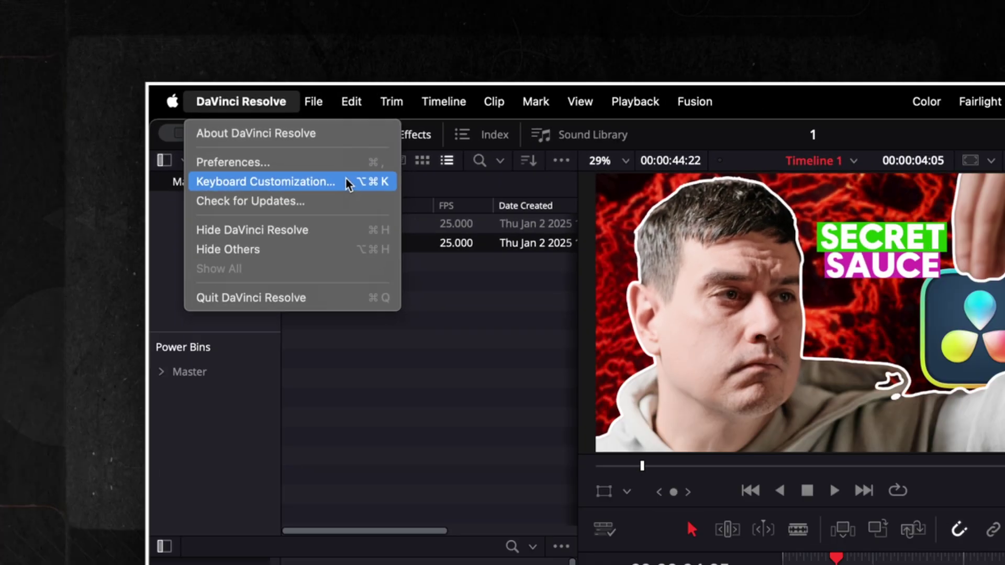
left_click(427, 250)
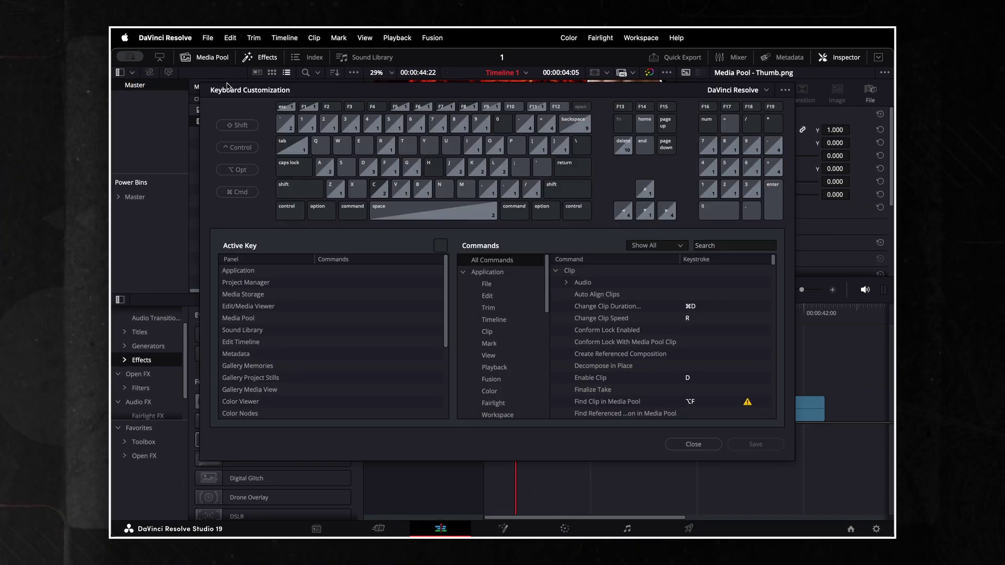
left_click(733, 245)
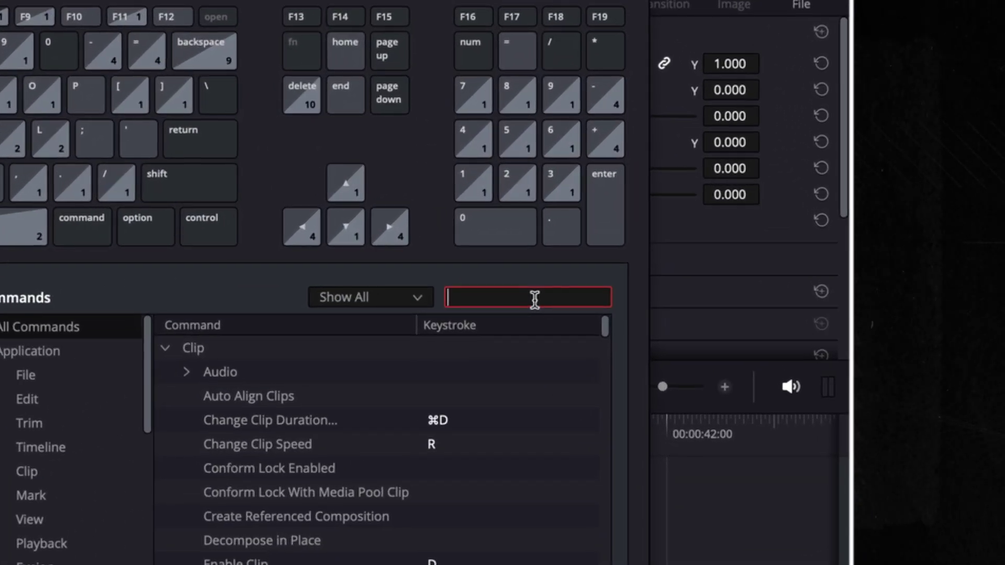
type("zoom in")
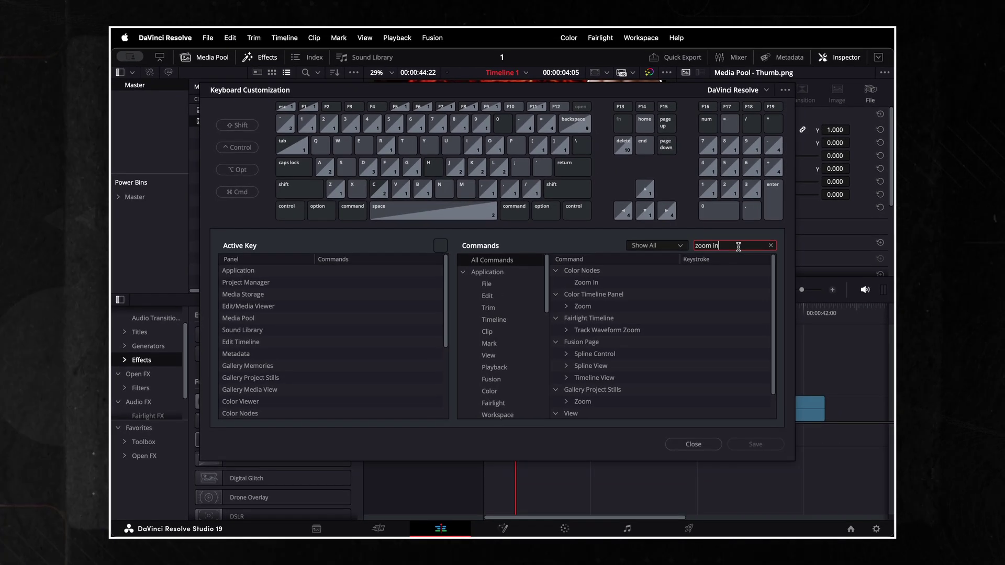
Add H as an extra View > Zoom > Zoom In shortcut and save the preset as DaVinci Resolve2
scroll(739, 299, "down", 2)
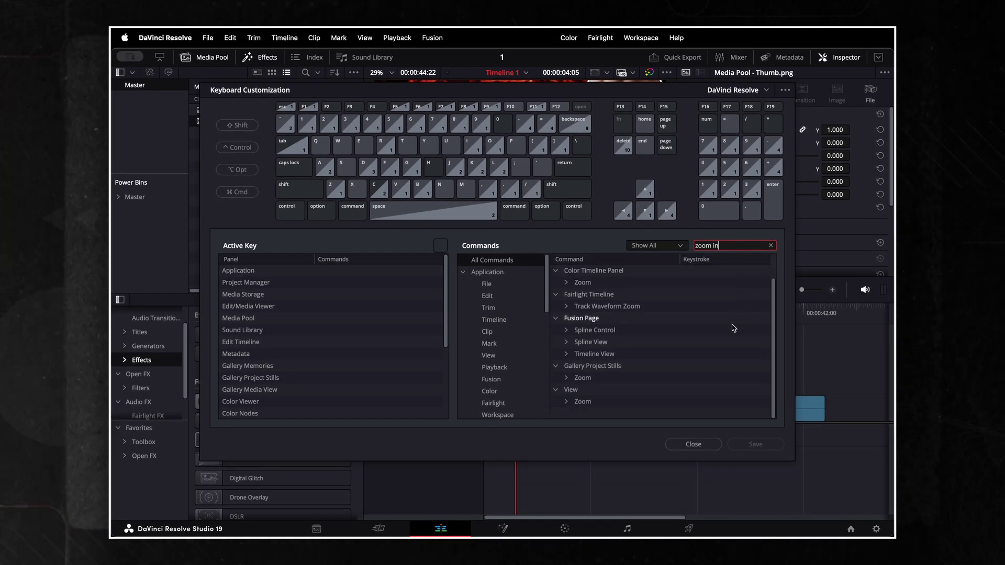
left_click(565, 403)
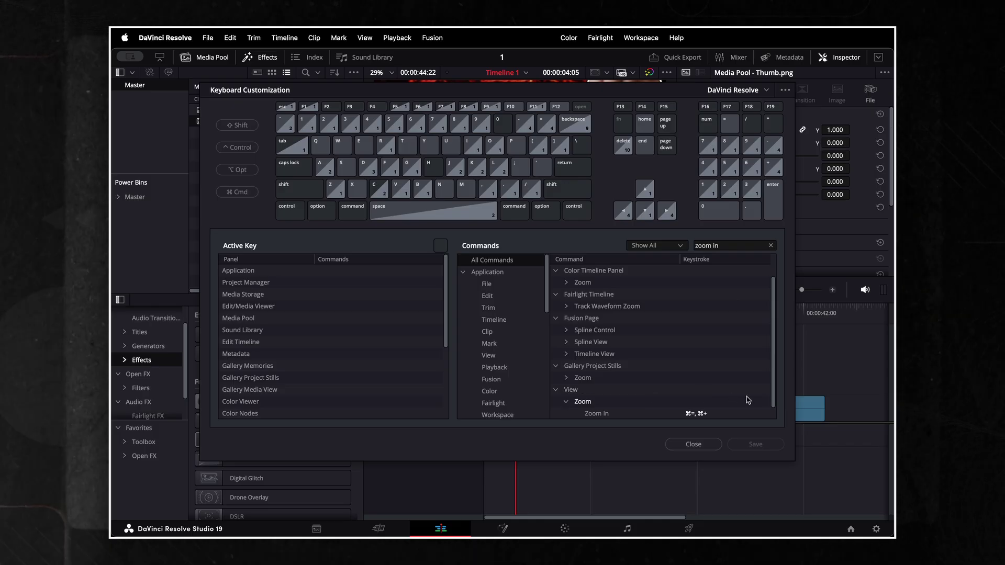
scroll(752, 381, "down", 1)
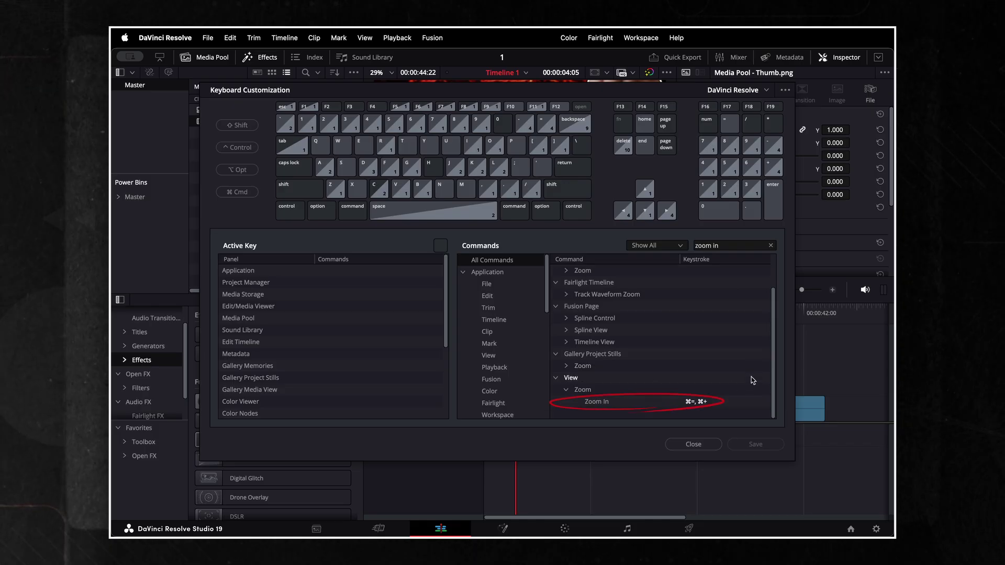
left_click(741, 401)
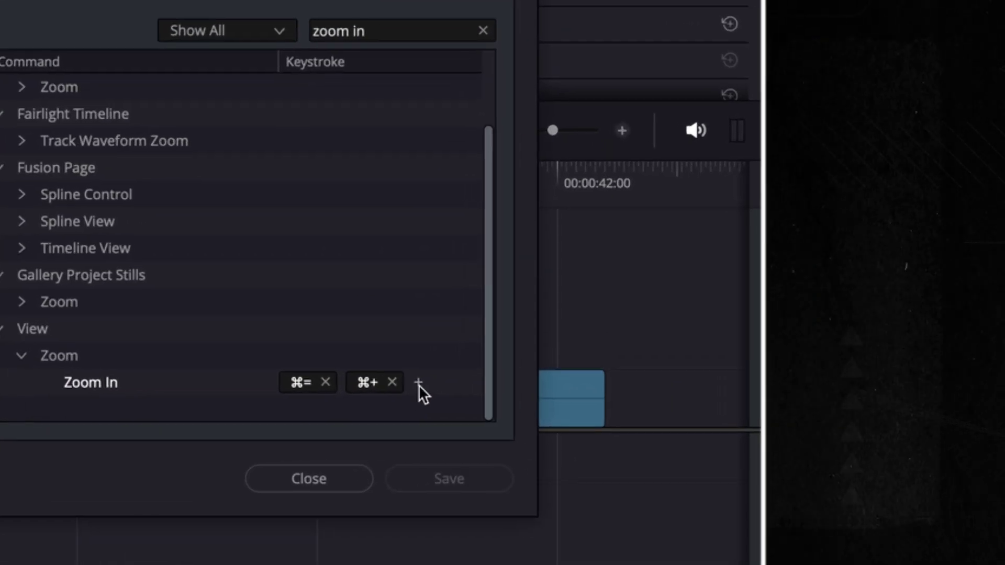
left_click(741, 403)
key("h")
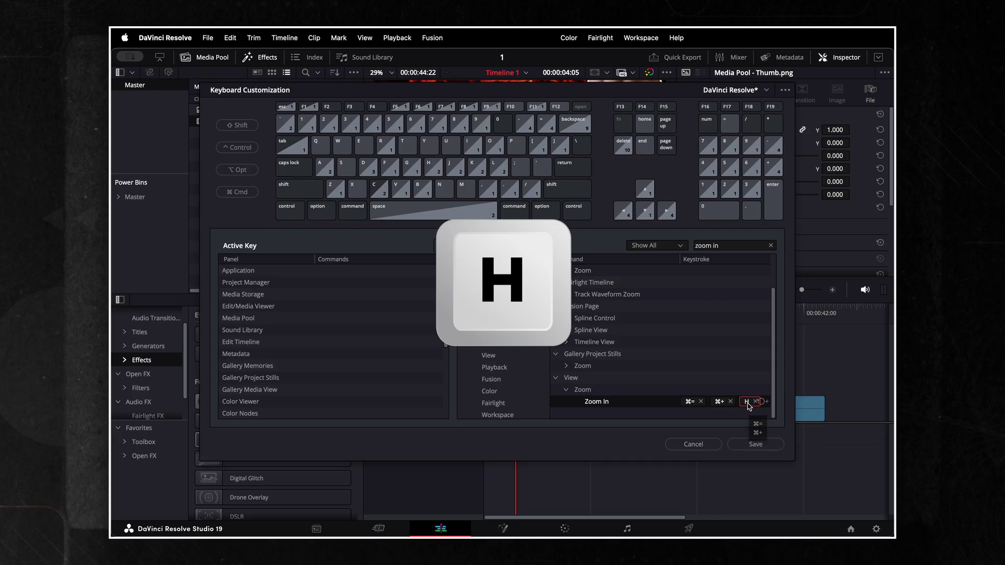
left_click(766, 442)
Search 'zoom out', assign G to Zoom Out despite the conflict, and jump to Add Flag Current Selected, which also uses G
key("BackSpace")
key("BackSpace")
type("out")
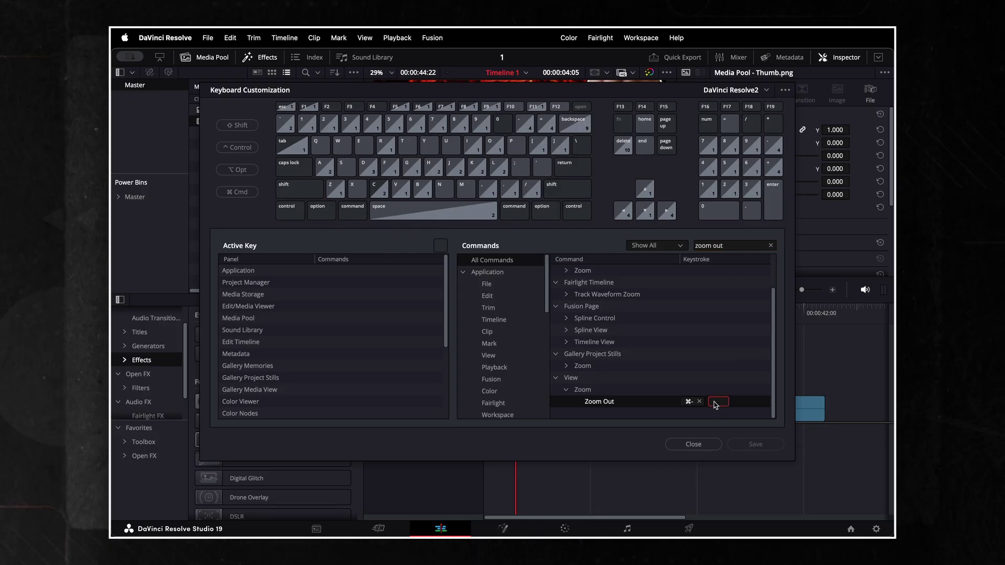
type("g")
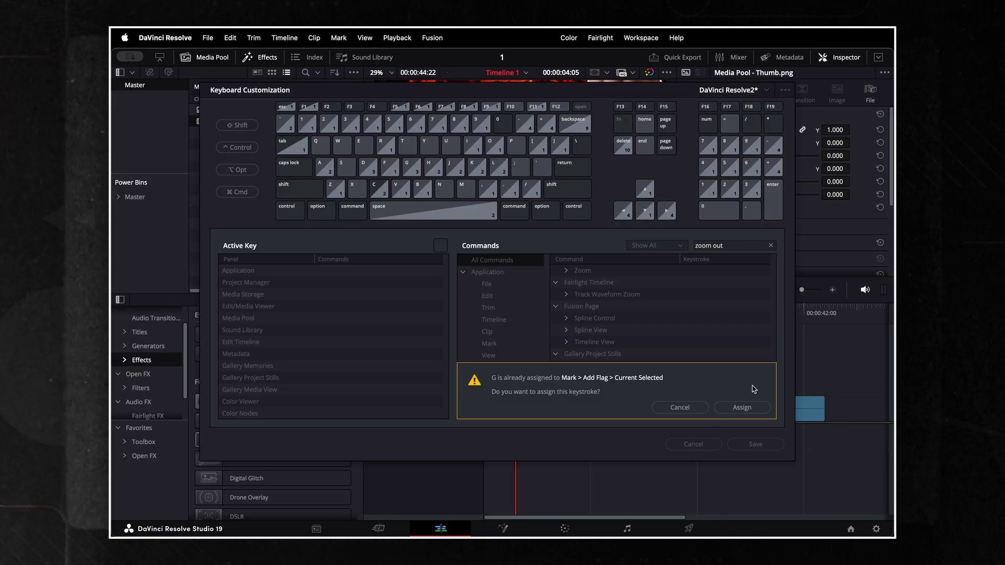
left_click(748, 408)
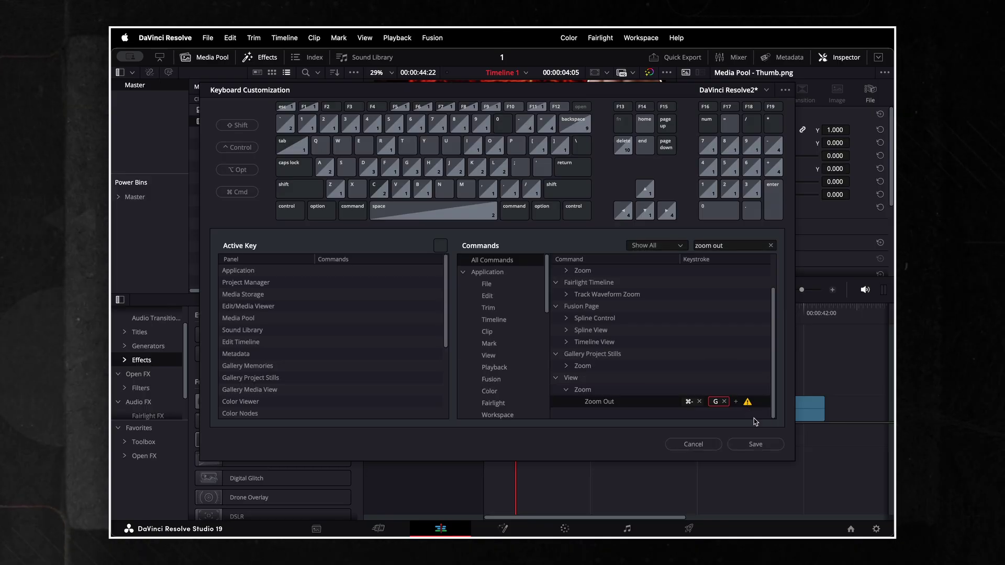
left_click(747, 403)
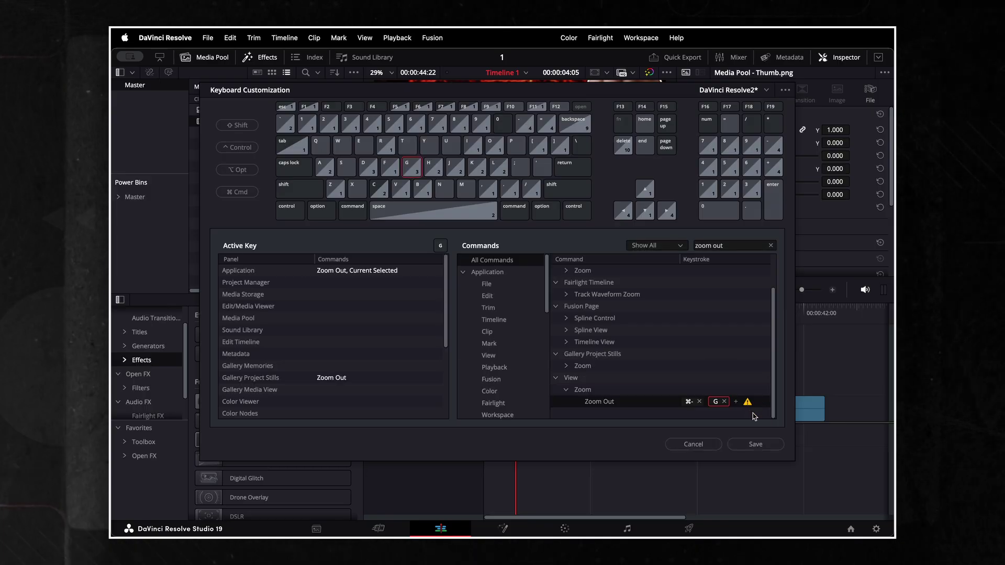
left_click(389, 272)
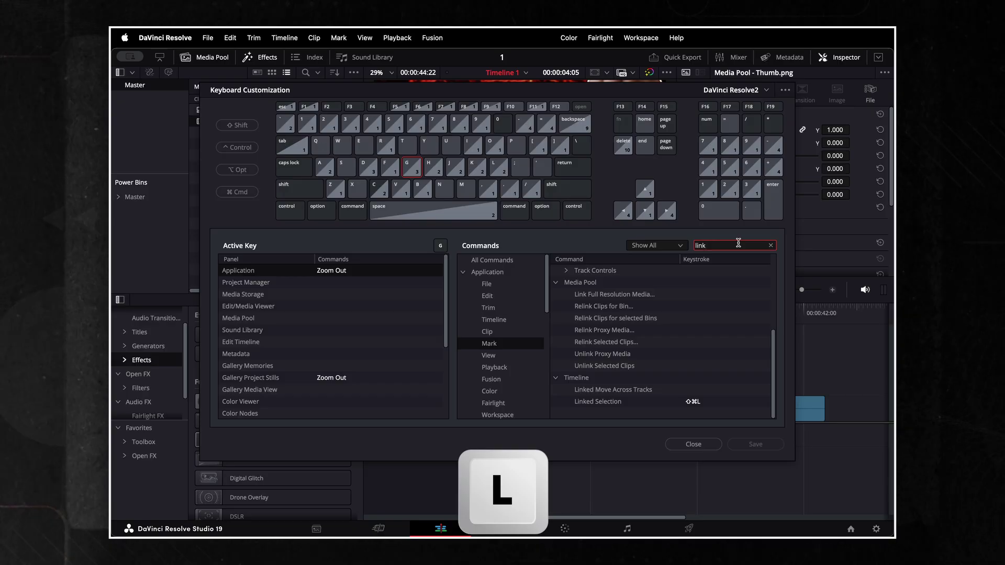
Add L as a Linked Selection shortcut, accept the conflict, and jump to Play Forward, which also uses L
left_click(721, 402)
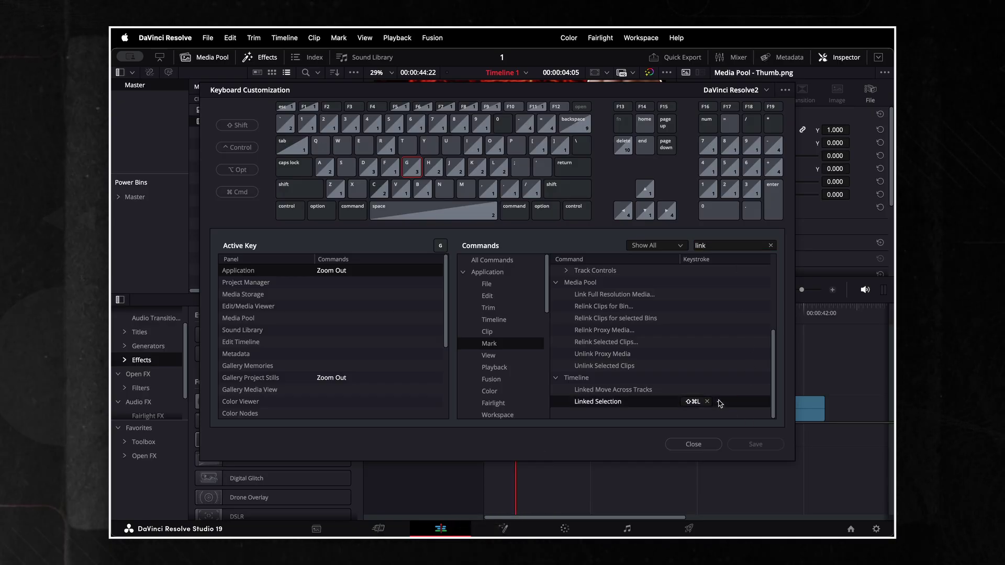
key("l")
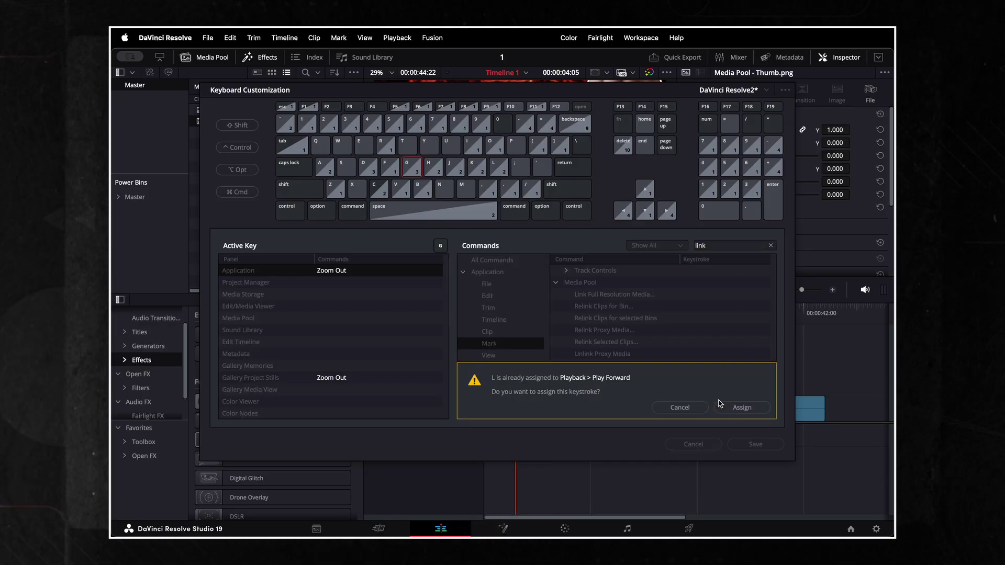
left_click(749, 404)
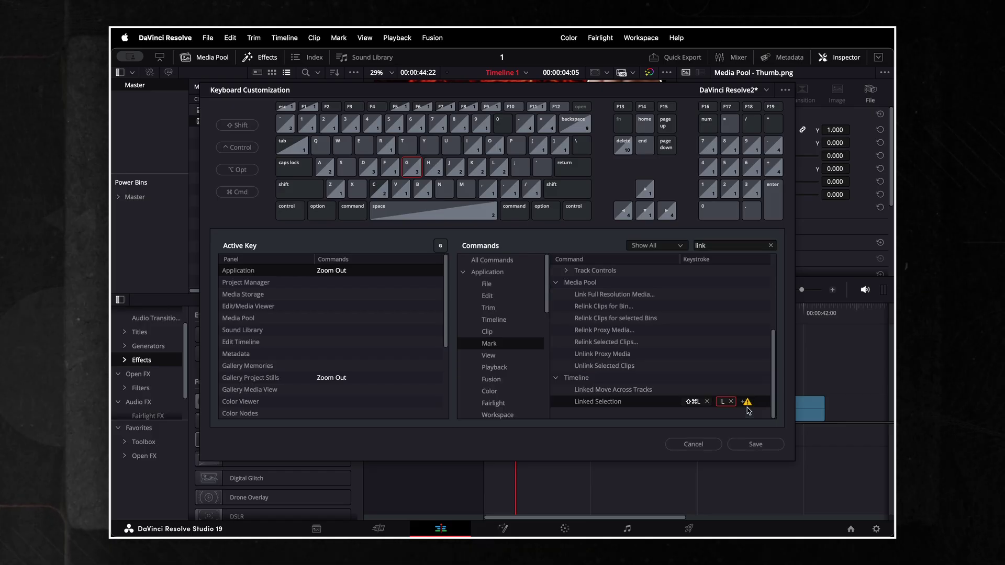
left_click(376, 270)
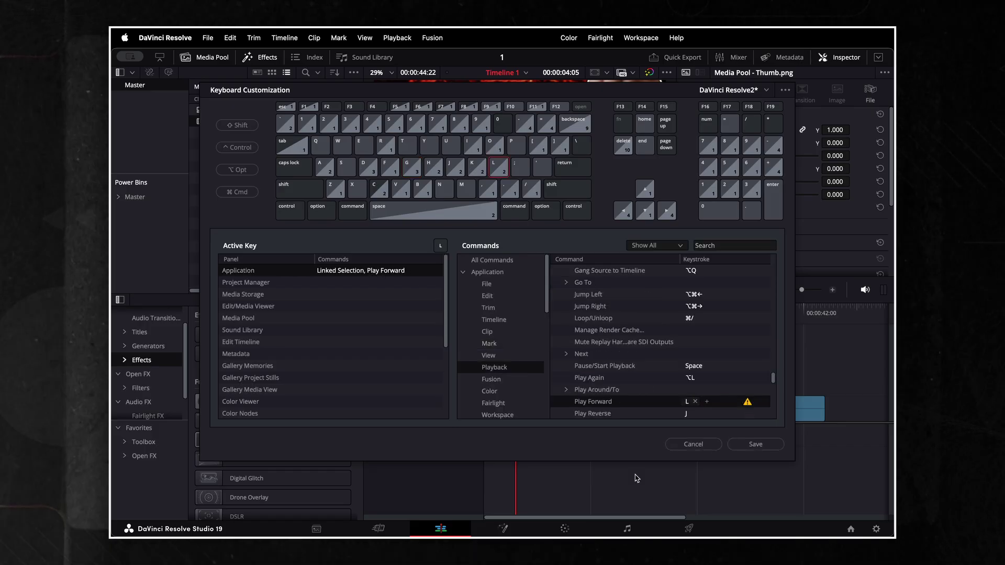
Remove L from Play Forward, then search 'sn' and assign J to Snapping
left_click(695, 402)
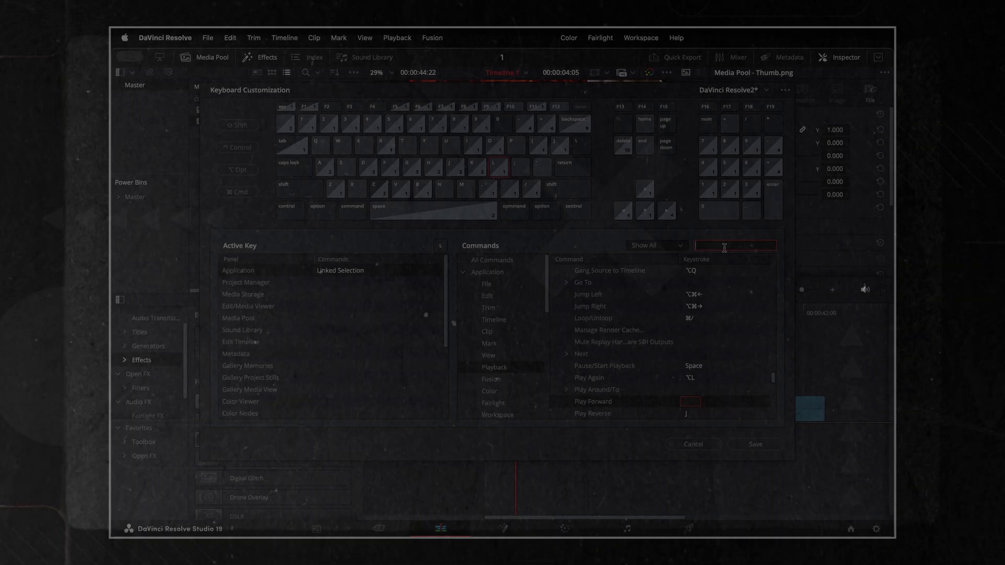
left_click(724, 246)
type("snap")
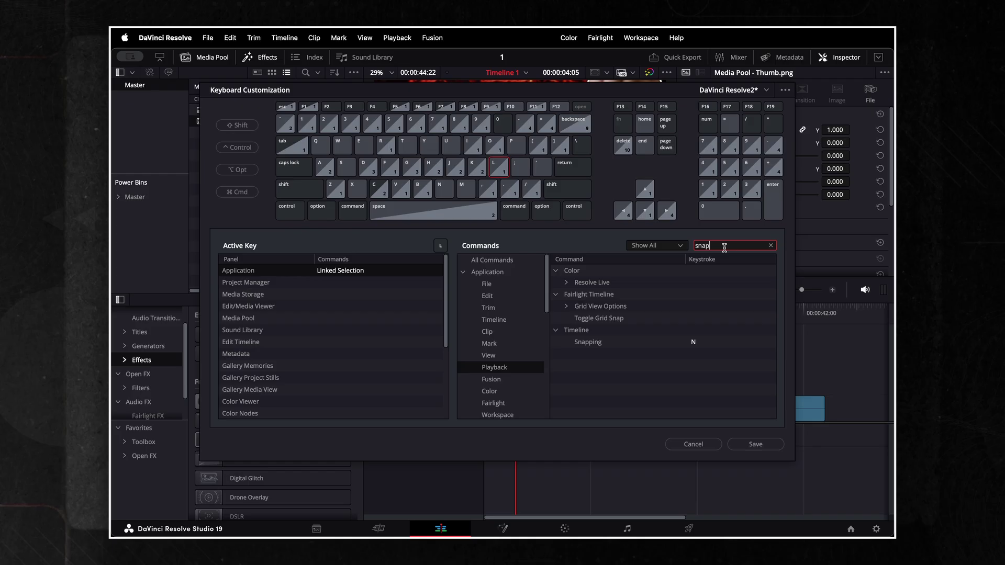
left_click(735, 342)
key("j")
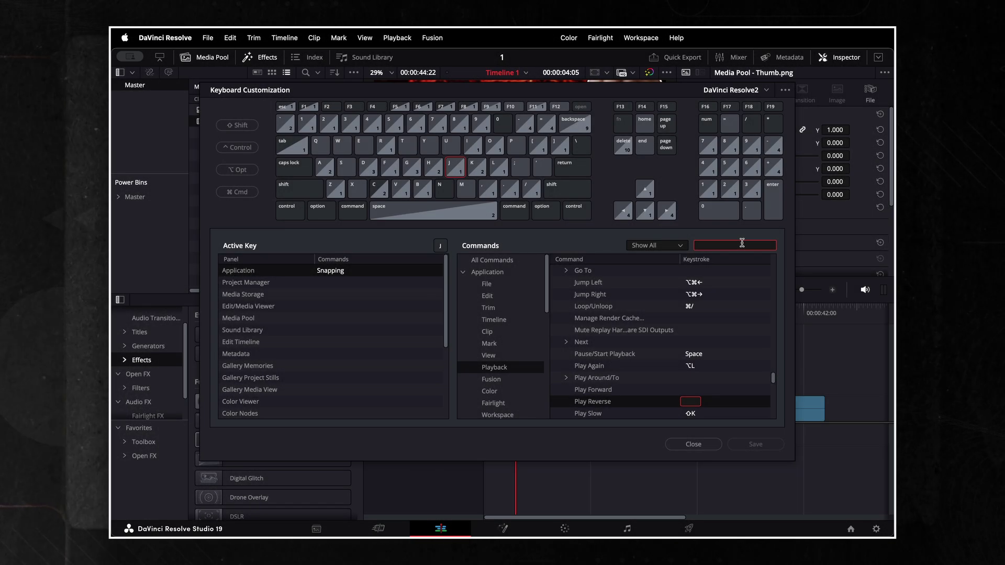
Search 'sel' and open a new shortcut slot for Select Clips Backward on All Tracks
type("selec")
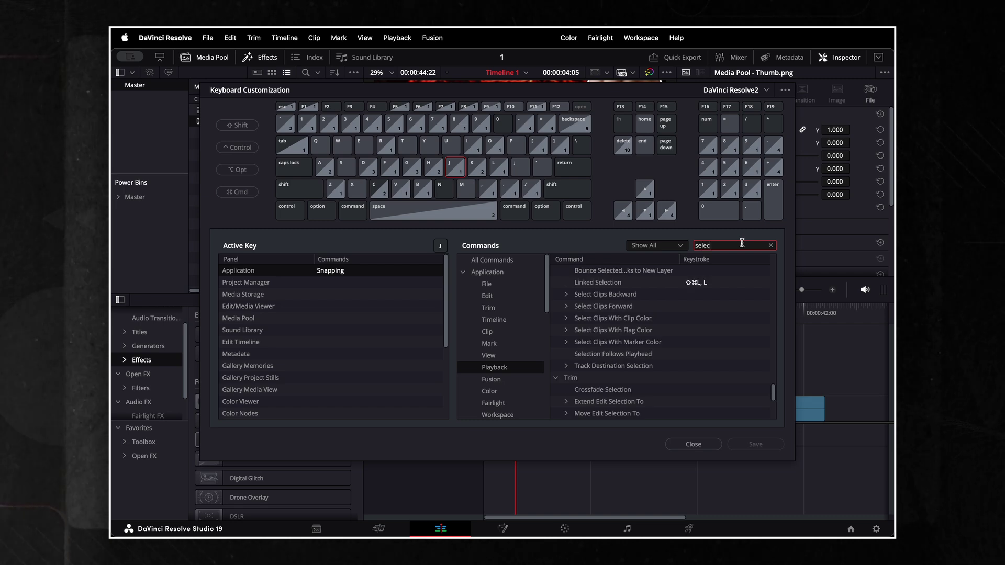
left_click(566, 294)
scroll(681, 335, "up", 2)
left_click(723, 355)
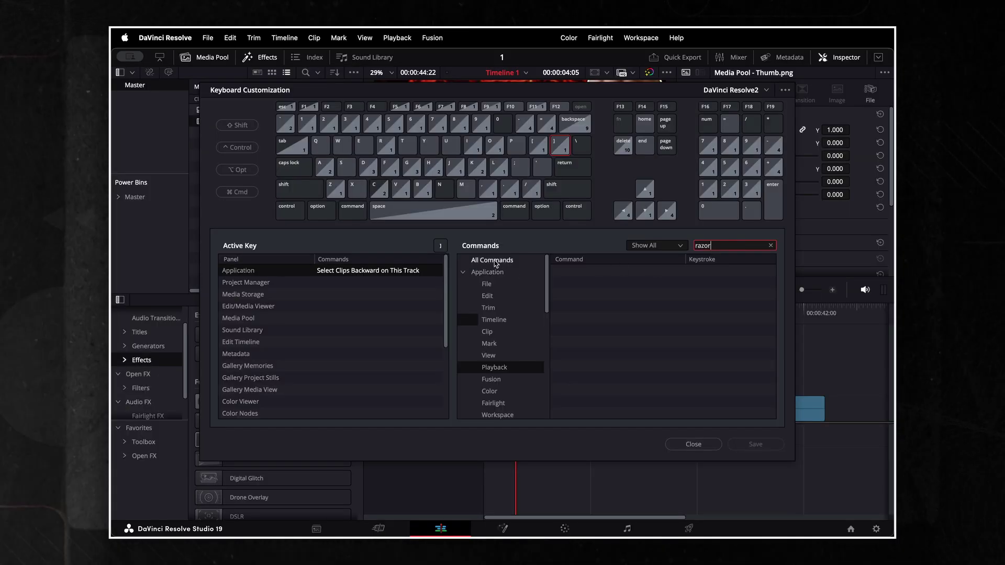
Find Razor under All Commands, add C as an extra shortcut, save, and close Keyboard Customization
left_click(493, 261)
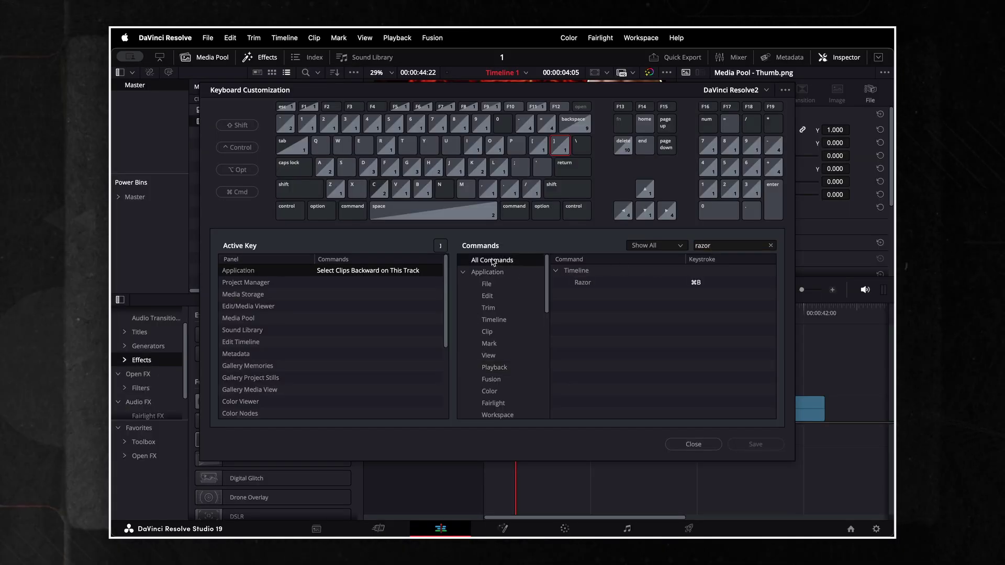
left_click(720, 283)
key("c")
left_click(746, 445)
left_click(693, 445)
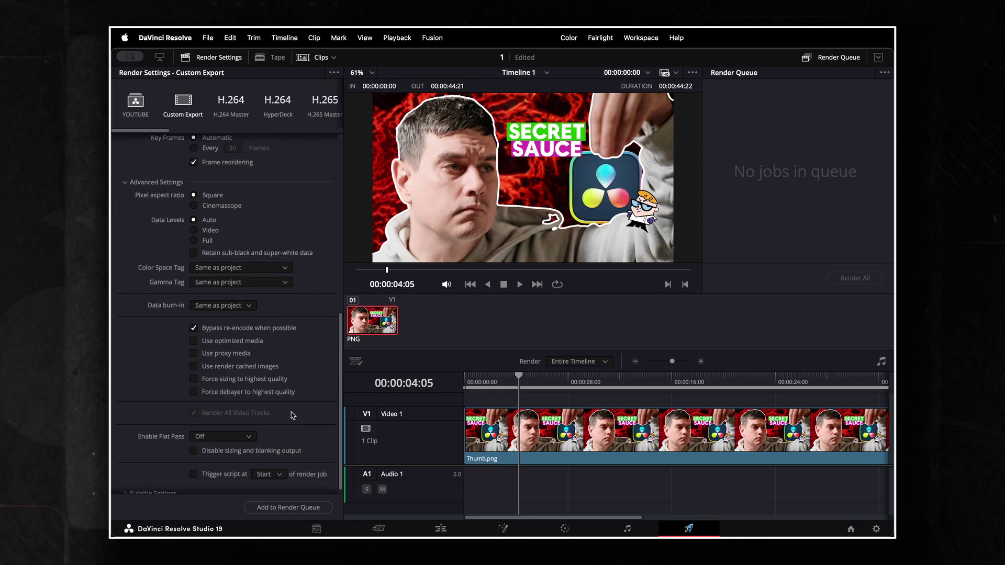
scroll(314, 340, "up", 4)
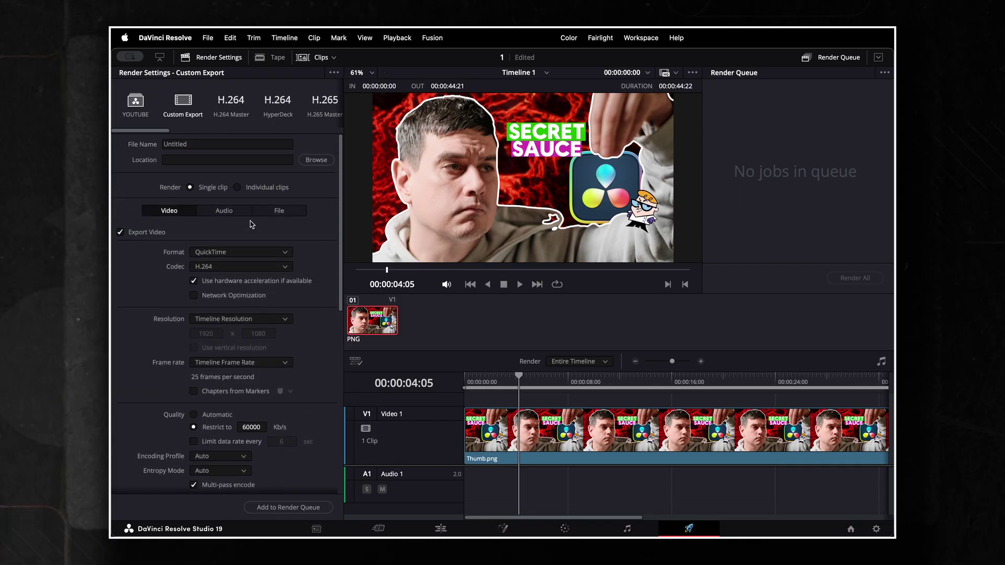
Browse the Video, Audio and File tabs and try the H.264 Master, HyperDeck and H.265 Master presets
left_click(226, 211)
left_click(300, 211)
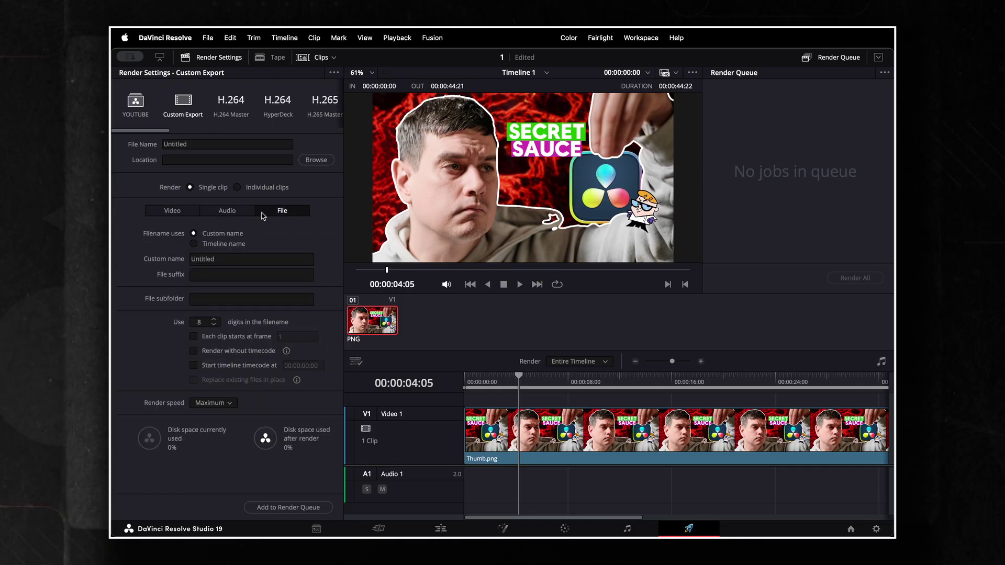
left_click(189, 213)
left_click(240, 108)
left_click(282, 105)
left_click(325, 104)
Scroll the preset strip, apply the YouTube preset, and browse for the Desktop as the output location
scroll(314, 105, "right", 5)
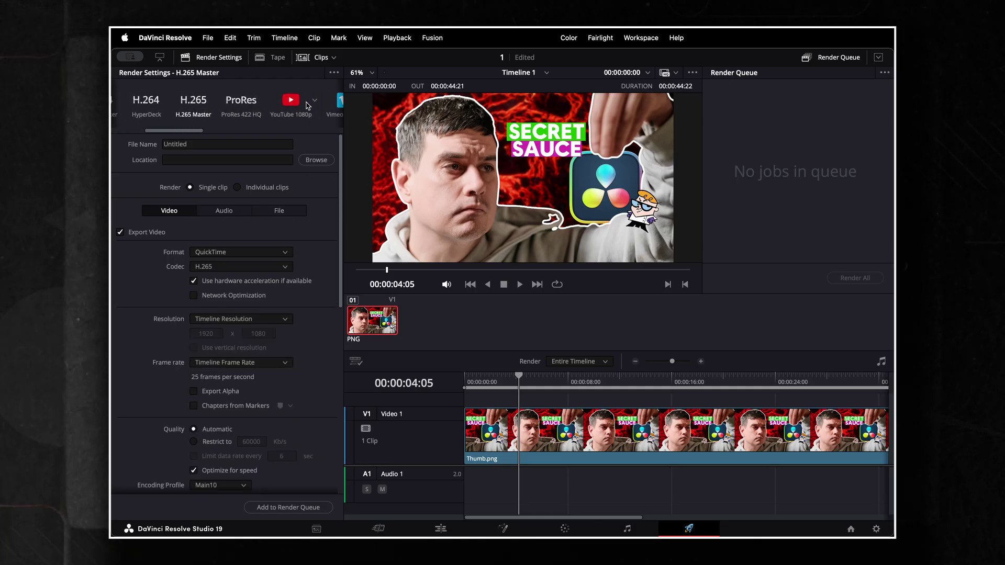
scroll(308, 106, "right", 10)
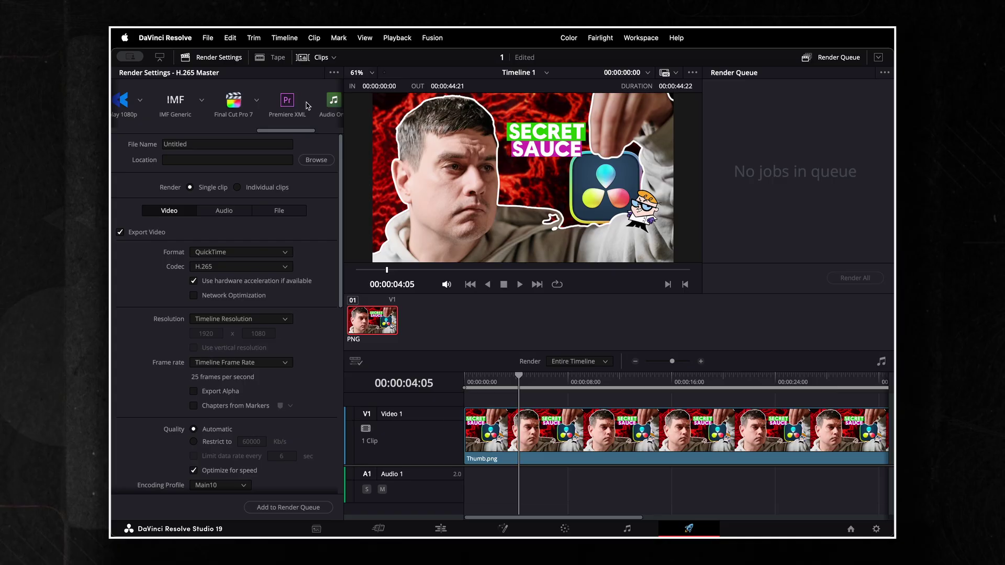
scroll(308, 105, "left", 15)
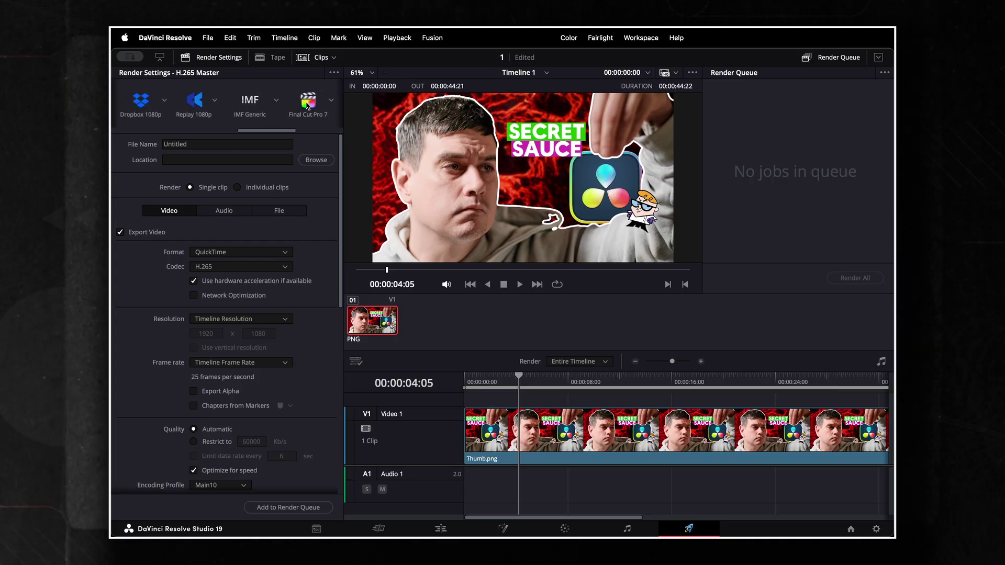
scroll(308, 106, "left", 3)
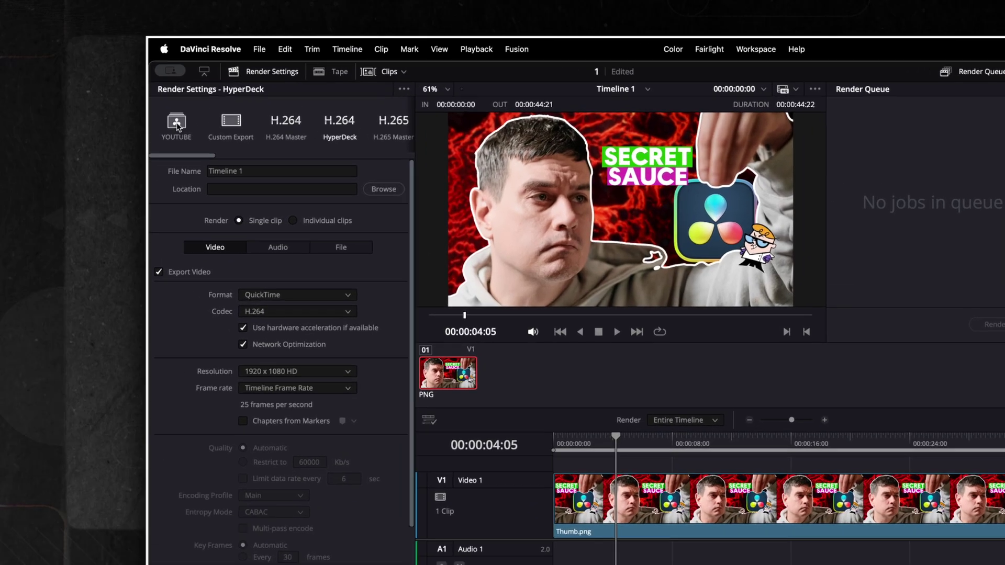
left_click(136, 102)
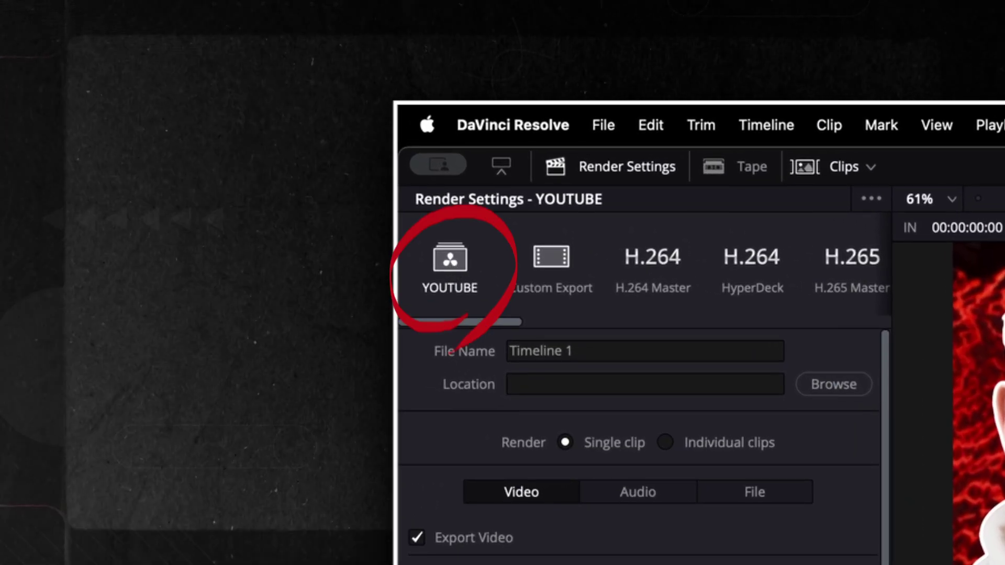
left_click(834, 384)
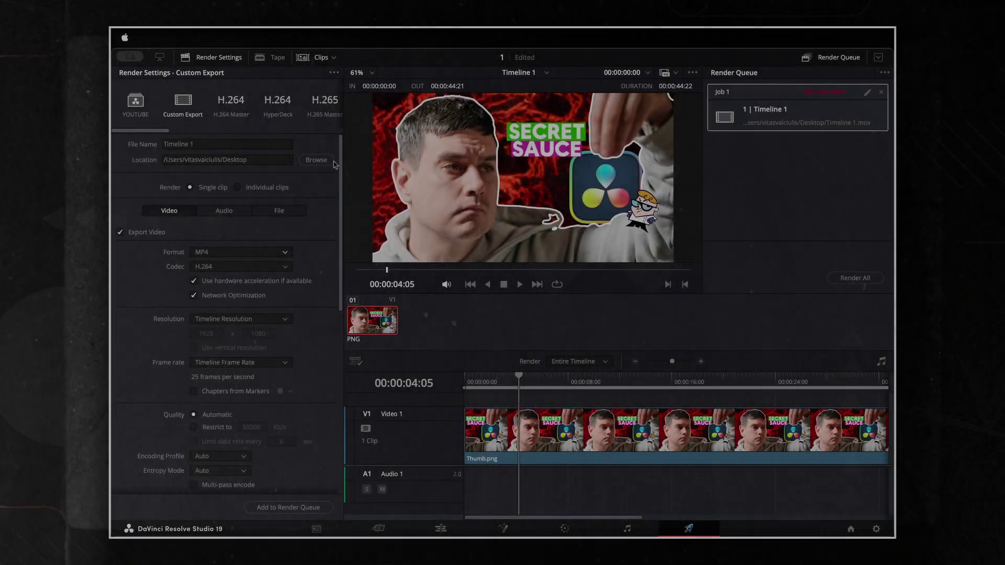
Choose QuickTime in the Format dropdown and H.265 in the Codec dropdown
left_click(285, 252)
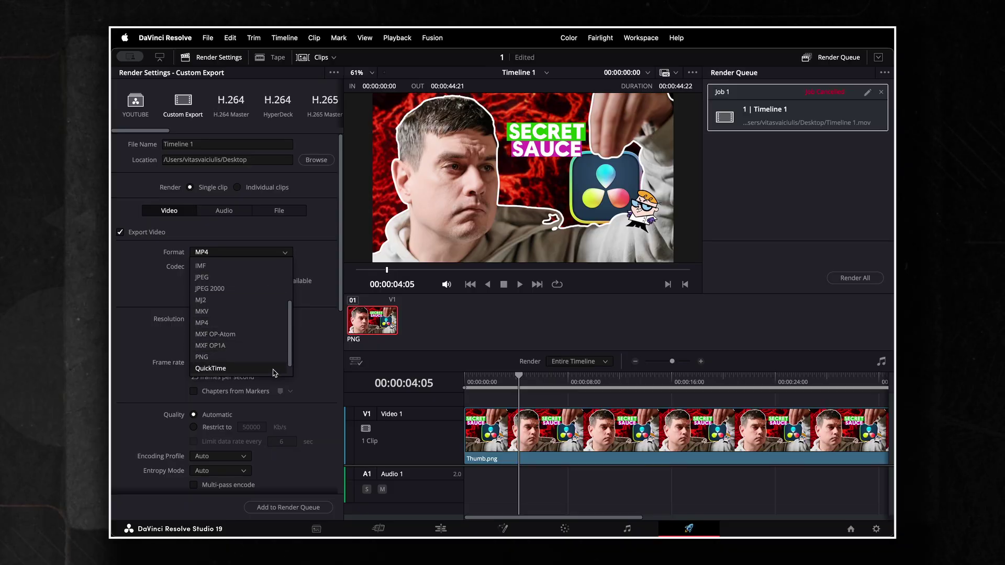
left_click(236, 368)
left_click(285, 267)
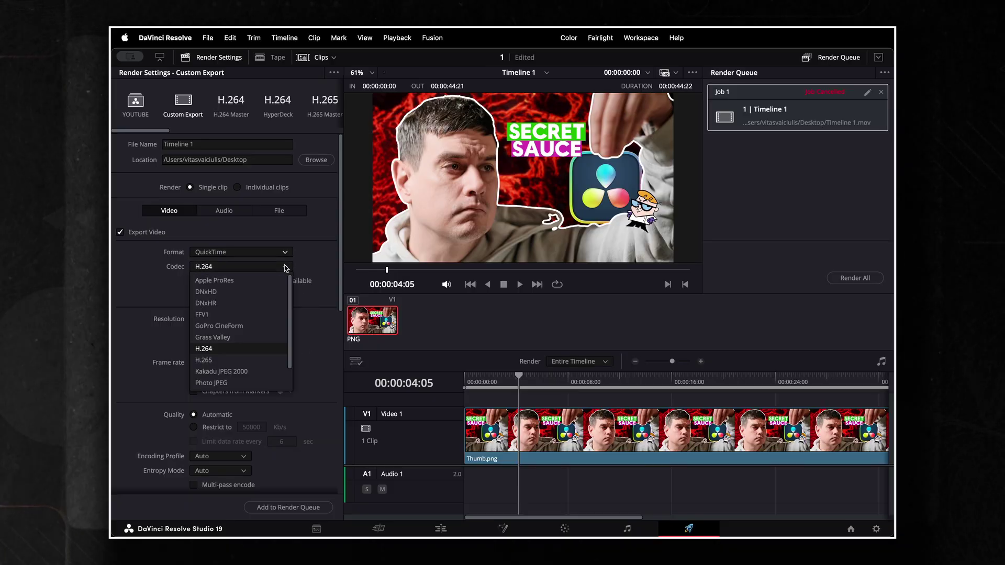
left_click(277, 362)
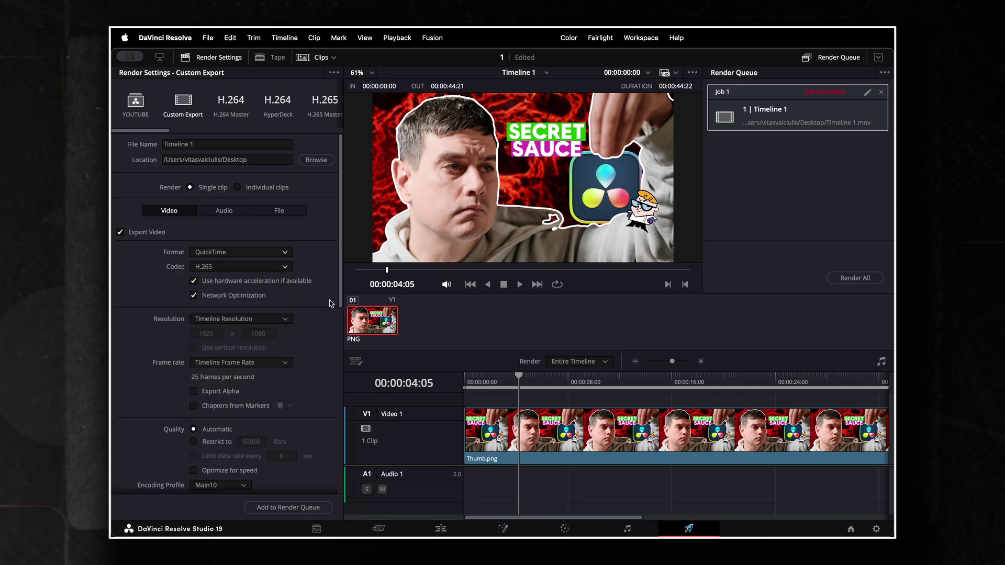
Scroll down Render Settings to the Quality and multi-pass encoding options
scroll(331, 303, "down", 5)
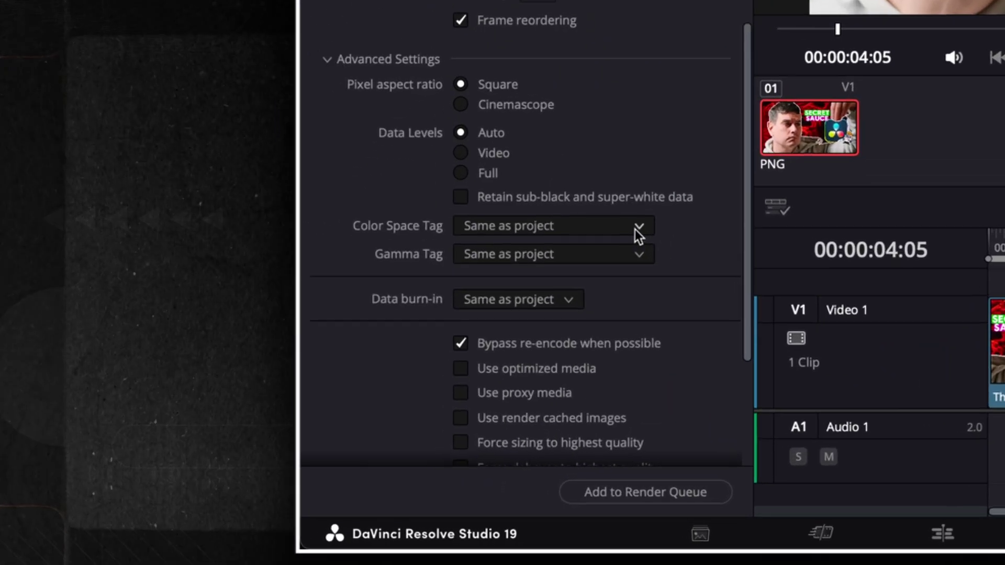
Tag the export colour space as Rec.709 and the gamma as Rec.709-A
left_click(284, 371)
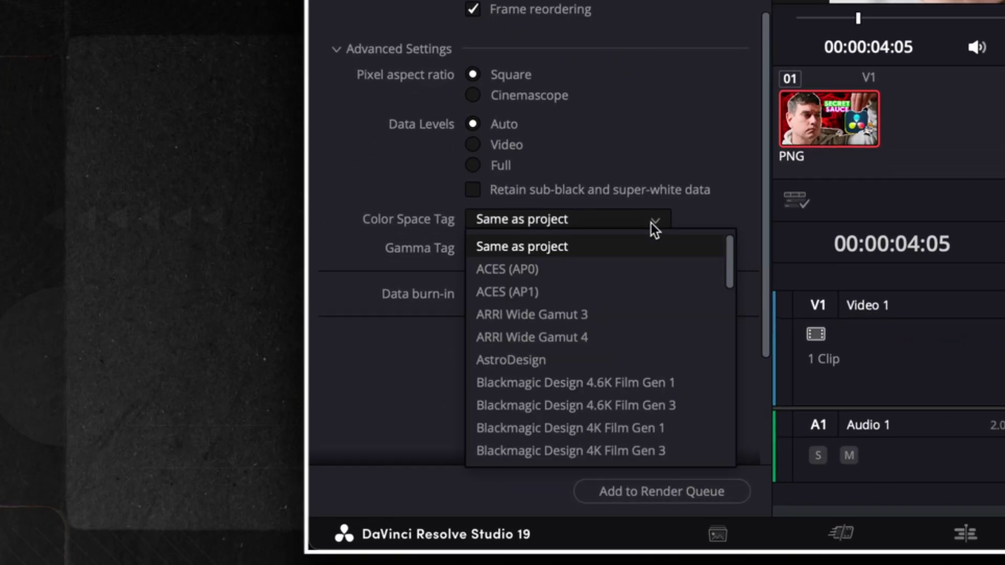
key("r")
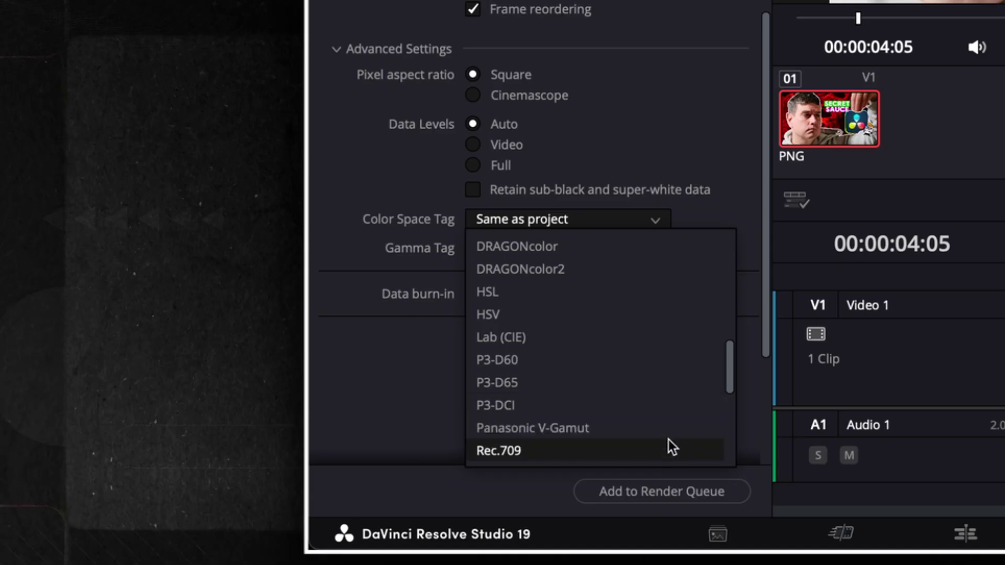
left_click(668, 448)
left_click(657, 247)
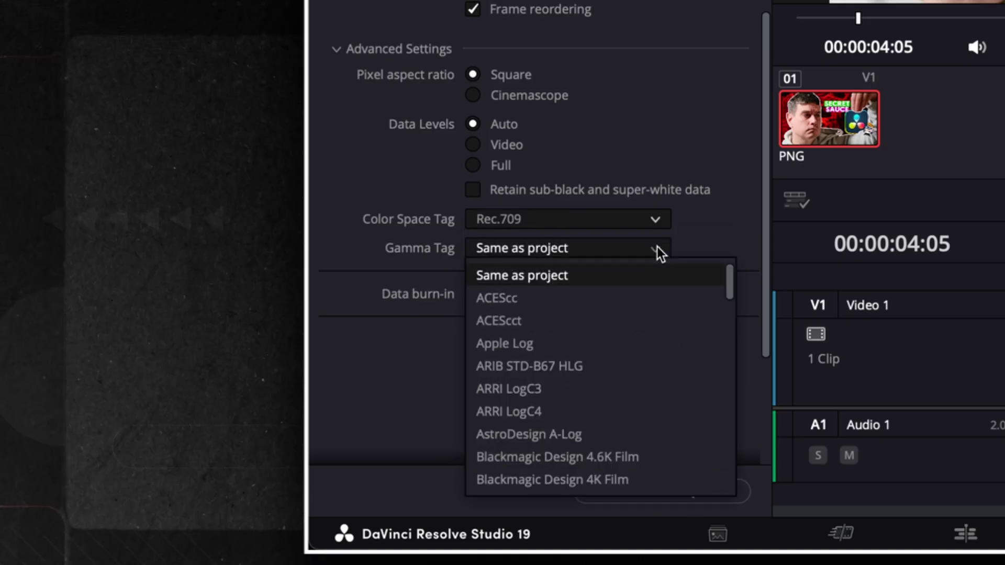
key("r")
scroll(636, 366, "down", 3)
left_click(652, 434)
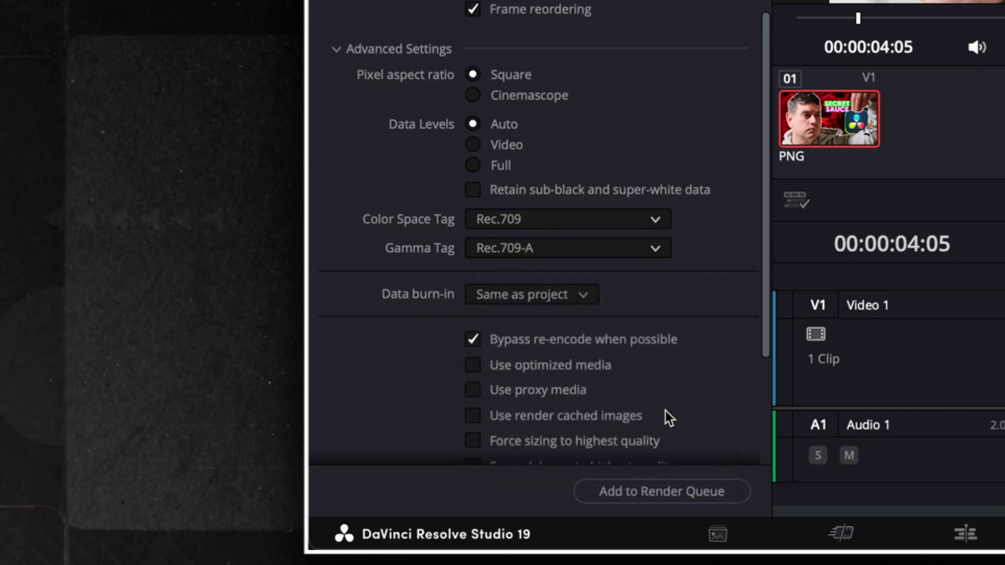
Check Force sizing to highest quality in Advanced Settings
scroll(737, 221, "down", 5)
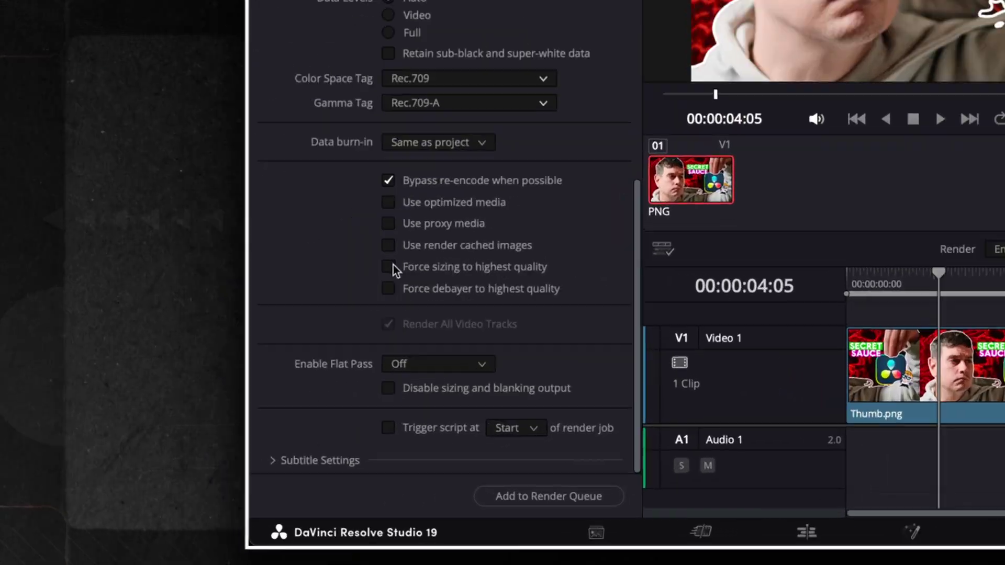
left_click(193, 363)
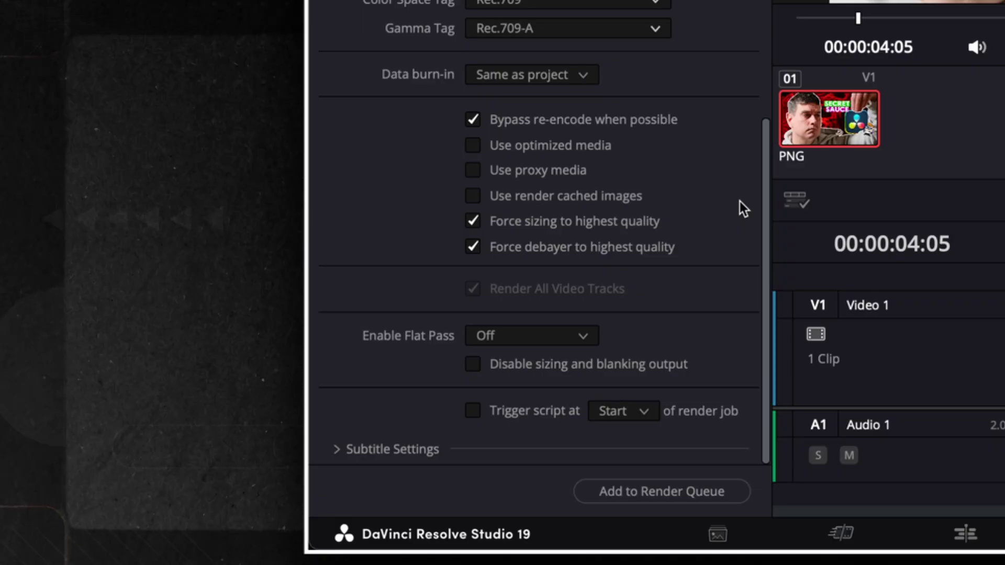
scroll(740, 201, "up", 15)
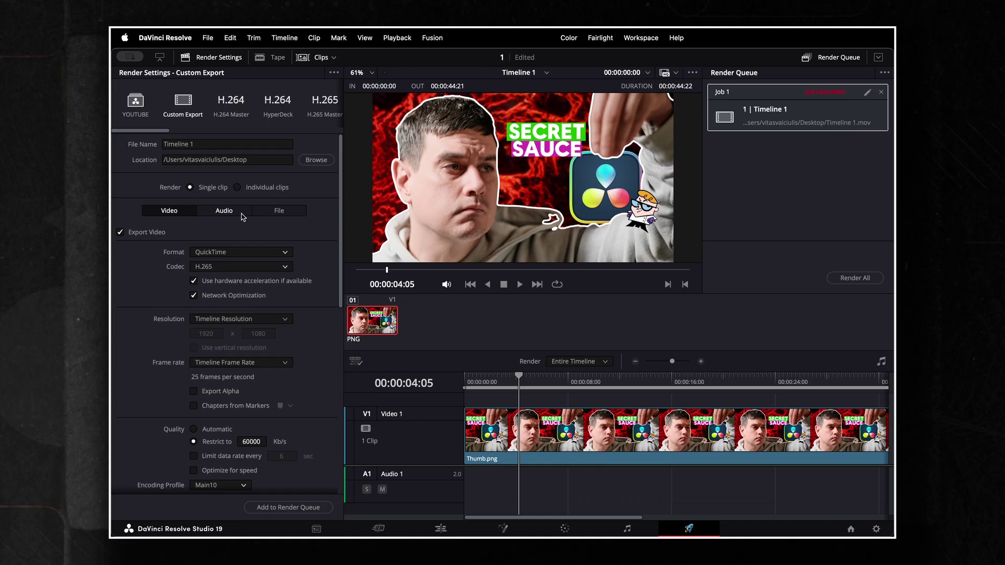
Check the audio export options, then save the current render settings as a preset named 'New Preset'
left_click(242, 212)
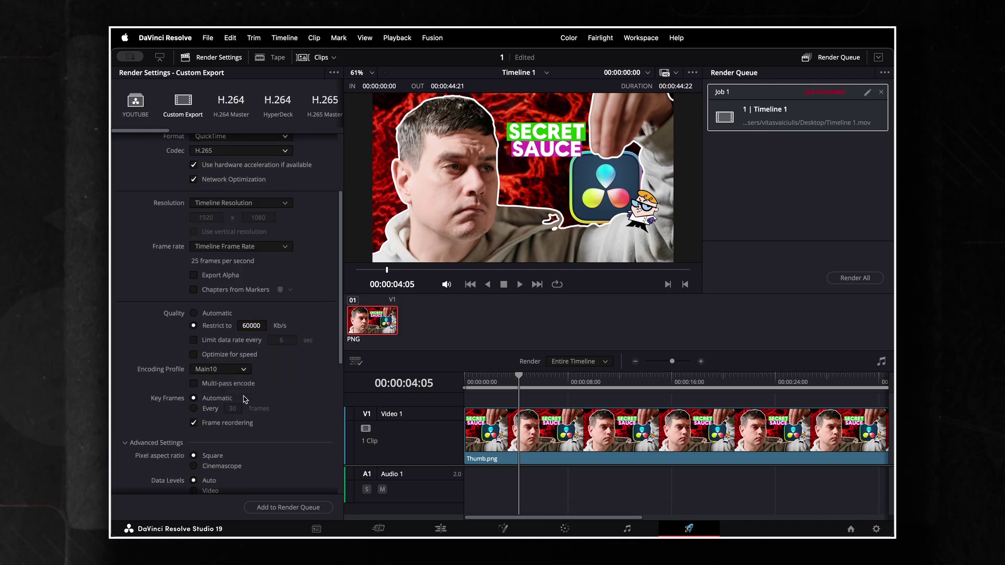
scroll(222, 396, "down", 5)
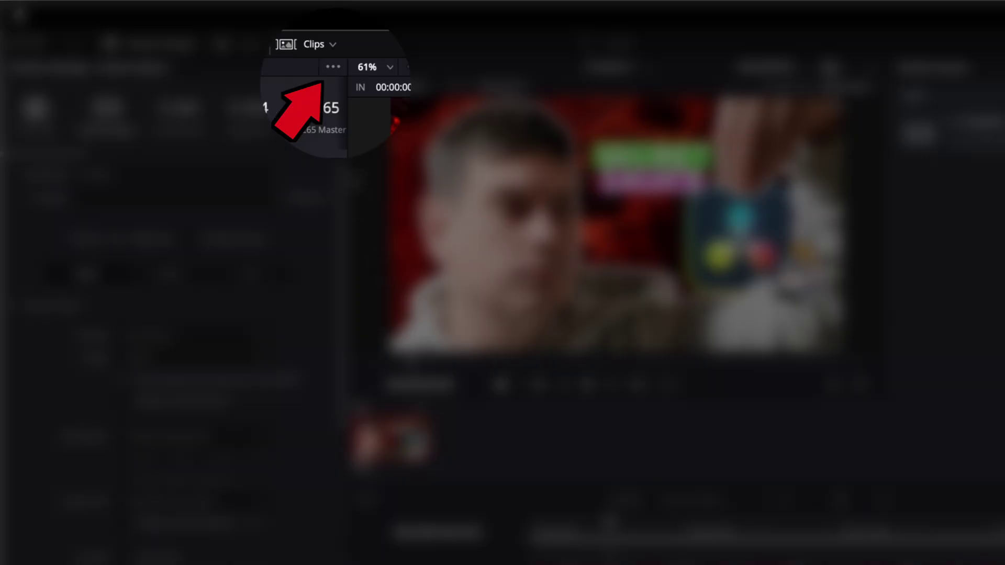
left_click(335, 67)
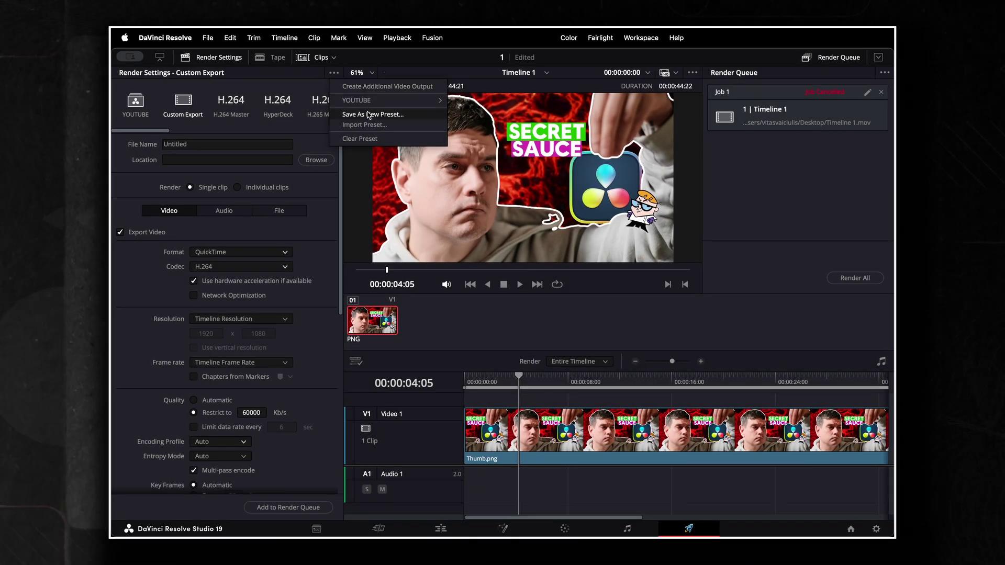
left_click(424, 118)
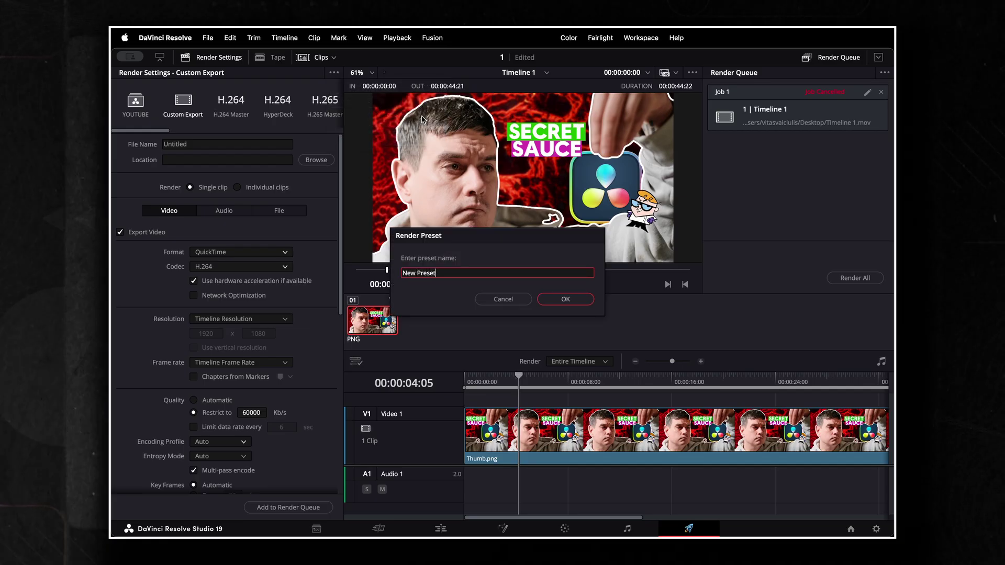
left_click(566, 300)
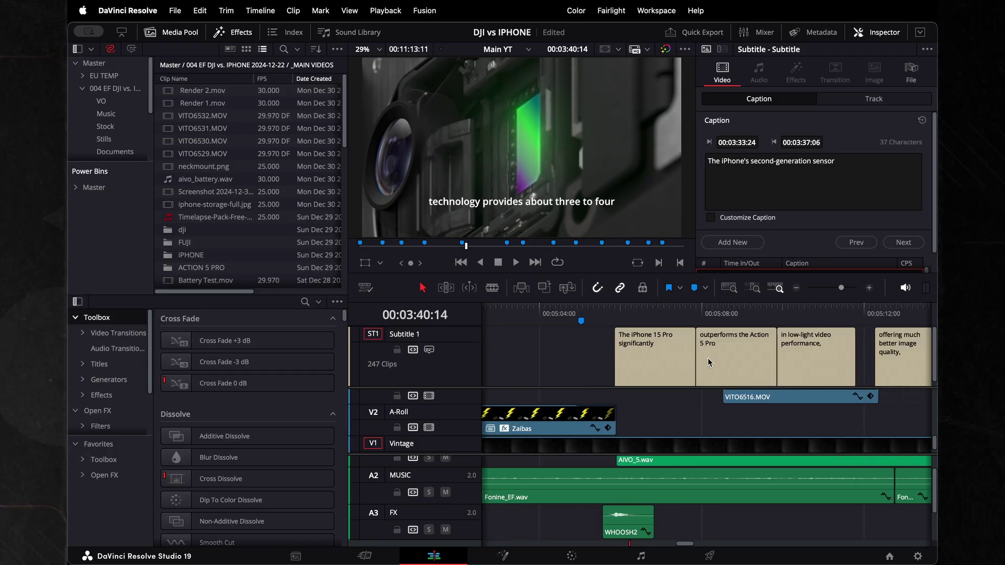
Generate subtitles from the timeline audio using the default Create Subtitles settings
scroll(708, 358, "right", 10)
scroll(706, 408, "right", 10)
scroll(706, 409, "right", 3)
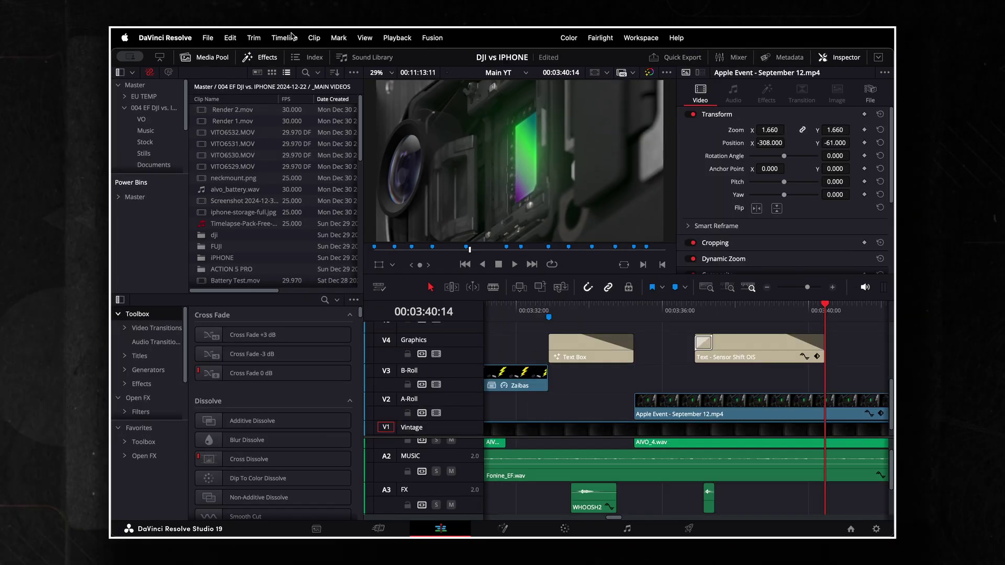
left_click(285, 37)
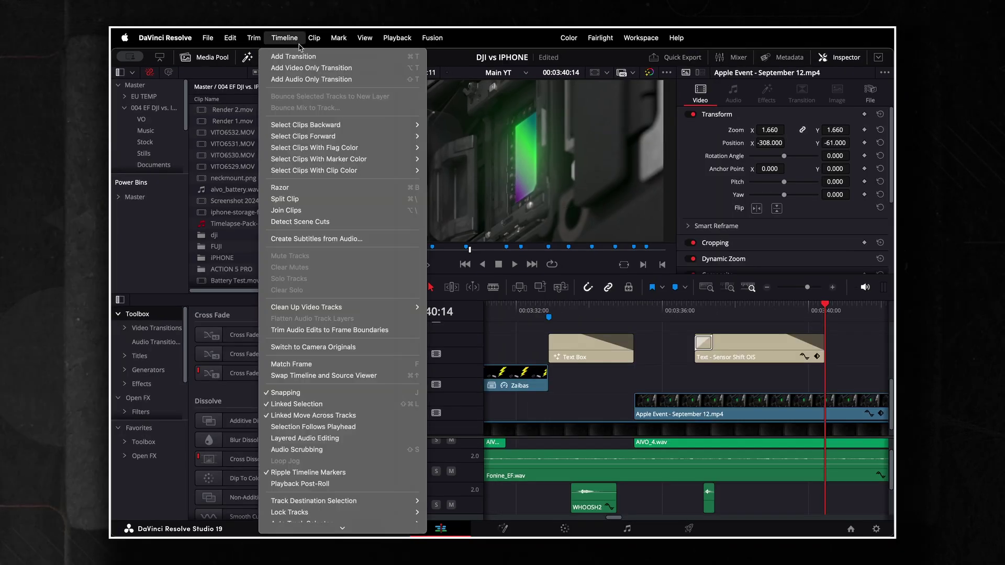
left_click(386, 243)
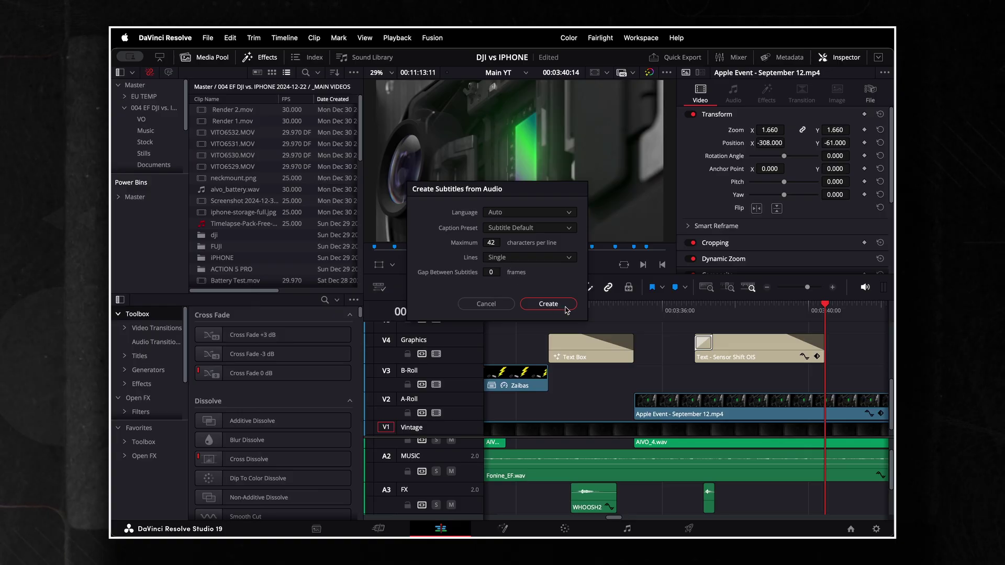
left_click(548, 304)
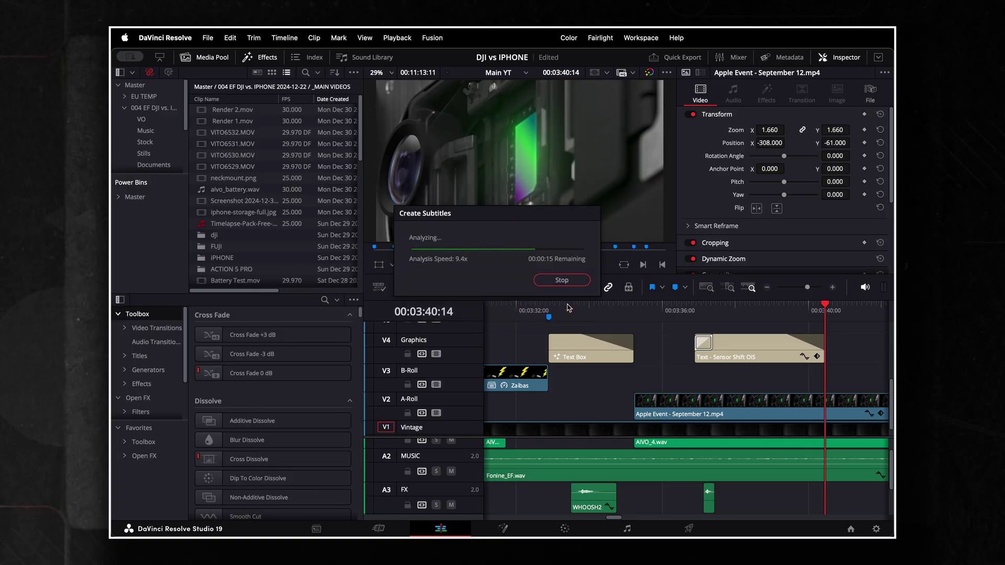
Export the ST1 subtitle track to the Desktop as a plain .srt file without formatting
right_click(625, 350)
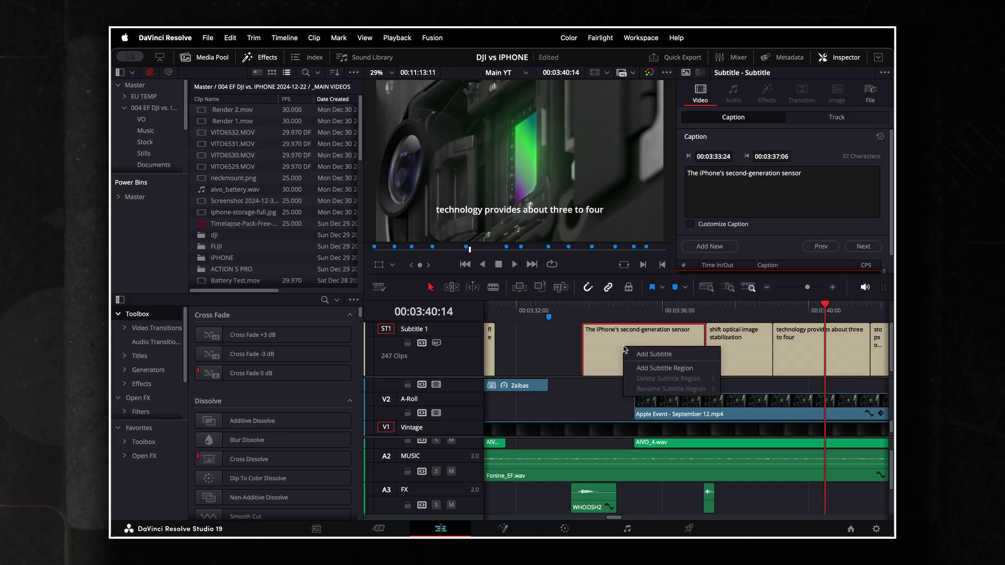
key("Escape")
right_click(470, 354)
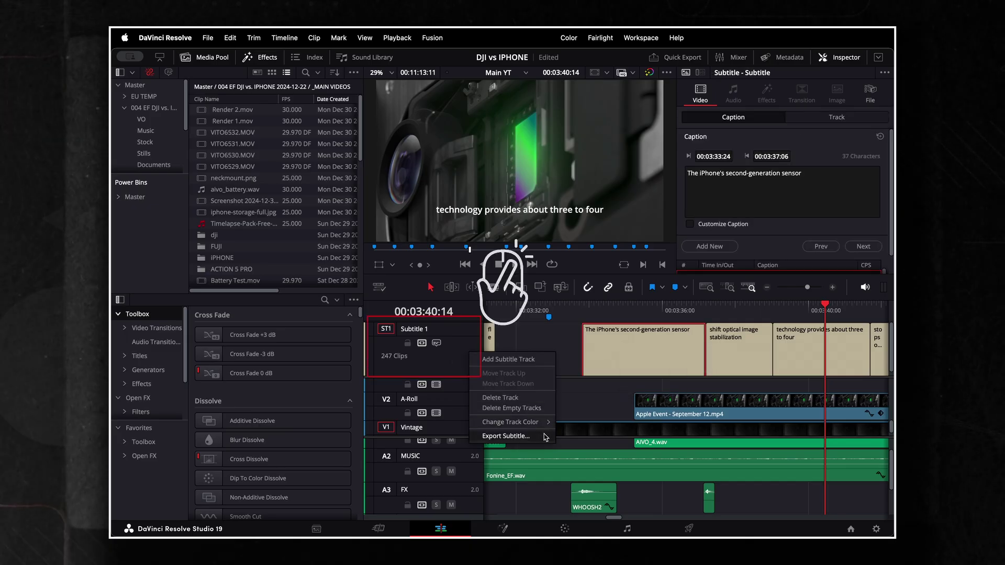
left_click(546, 437)
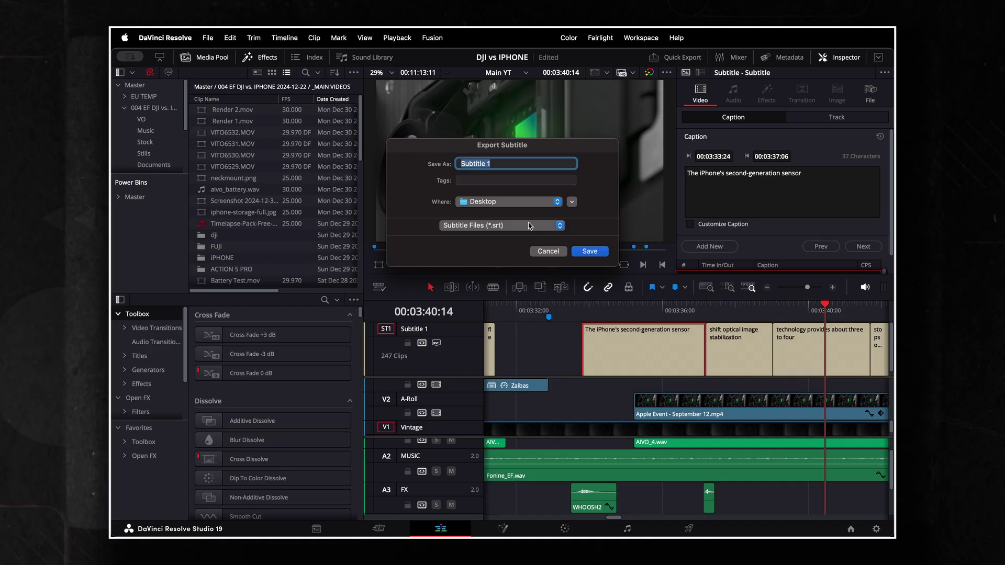
left_click(529, 226)
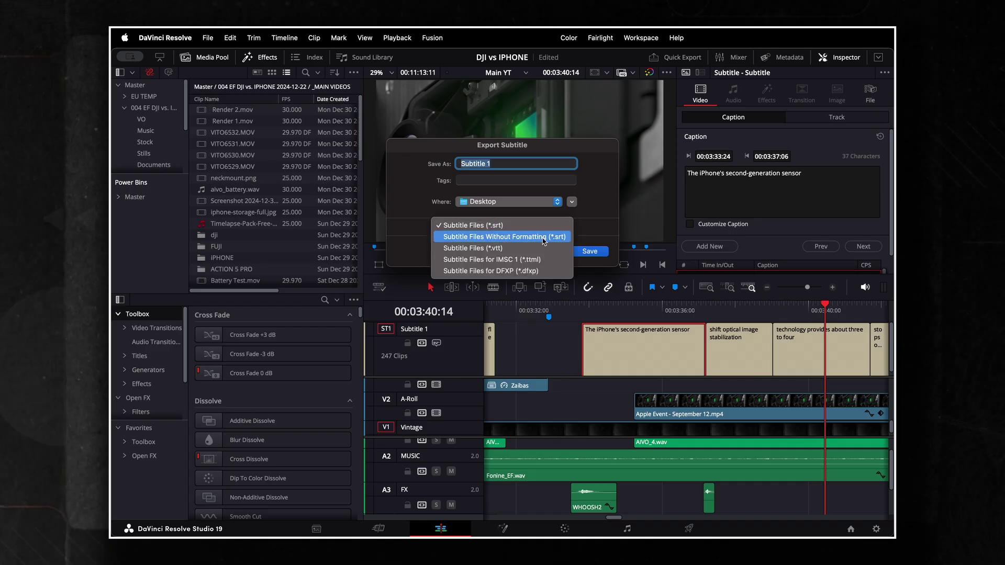
left_click(544, 240)
left_click(589, 253)
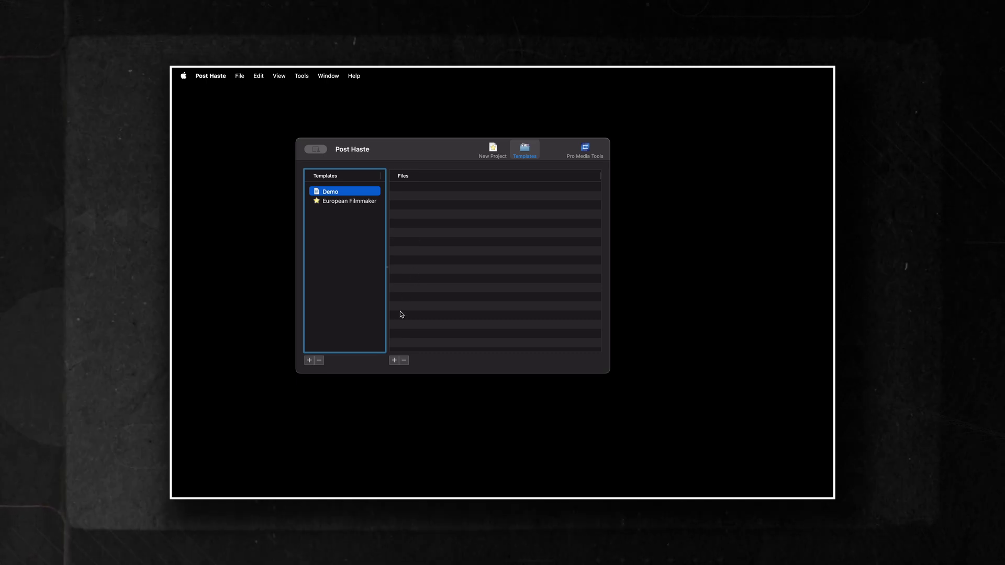
Add the Audio, Main Videos and Screen Recording folders to the Demo template
left_click(396, 361)
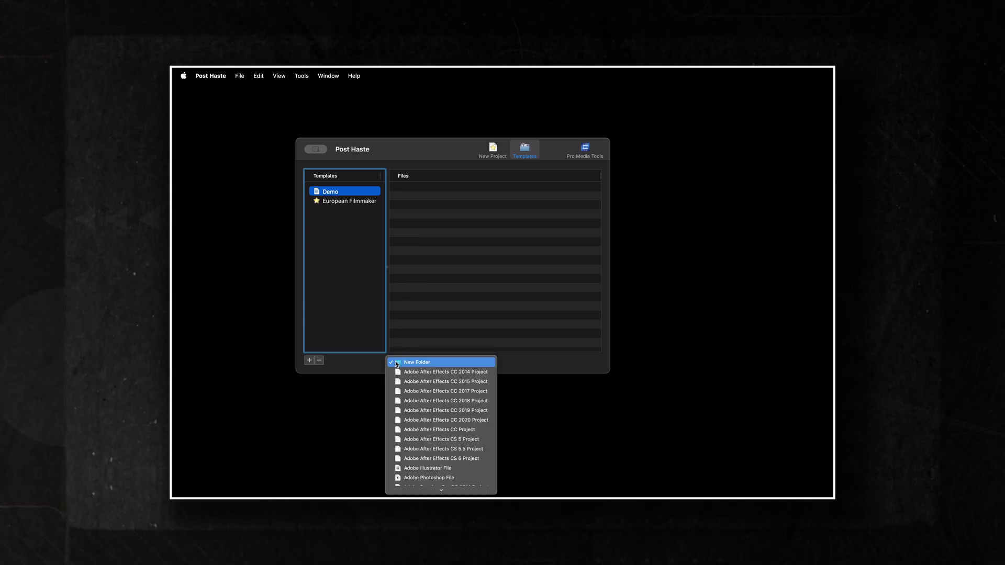
left_click(418, 362)
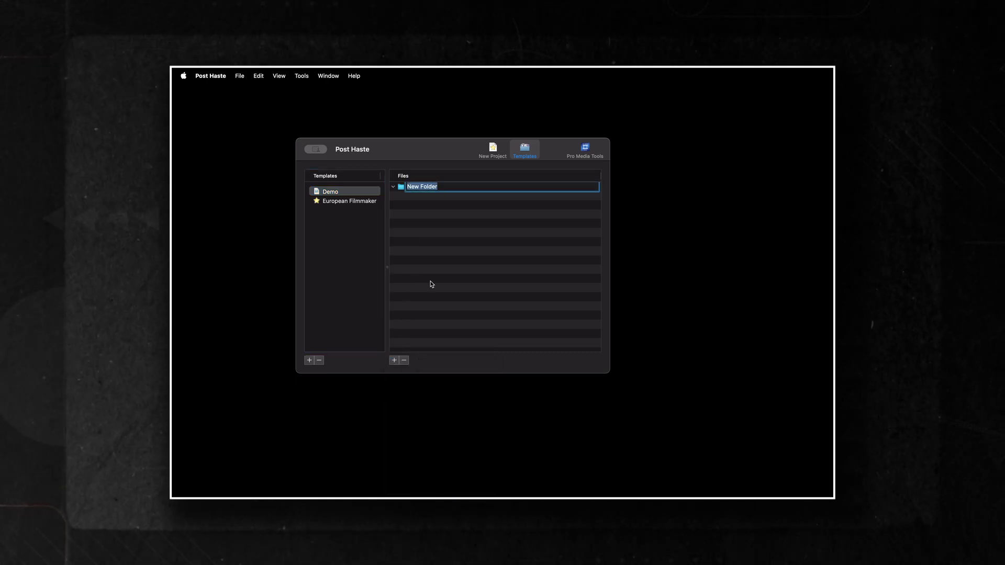
key("Return")
left_click(394, 360)
left_click(418, 362)
type("Main Videos")
key("Return")
left_click(395, 360)
left_click(404, 364)
type("Screen Recording")
key("Return")
Add the Documents and Stills folders to the Demo template
left_click(394, 360)
left_click(414, 364)
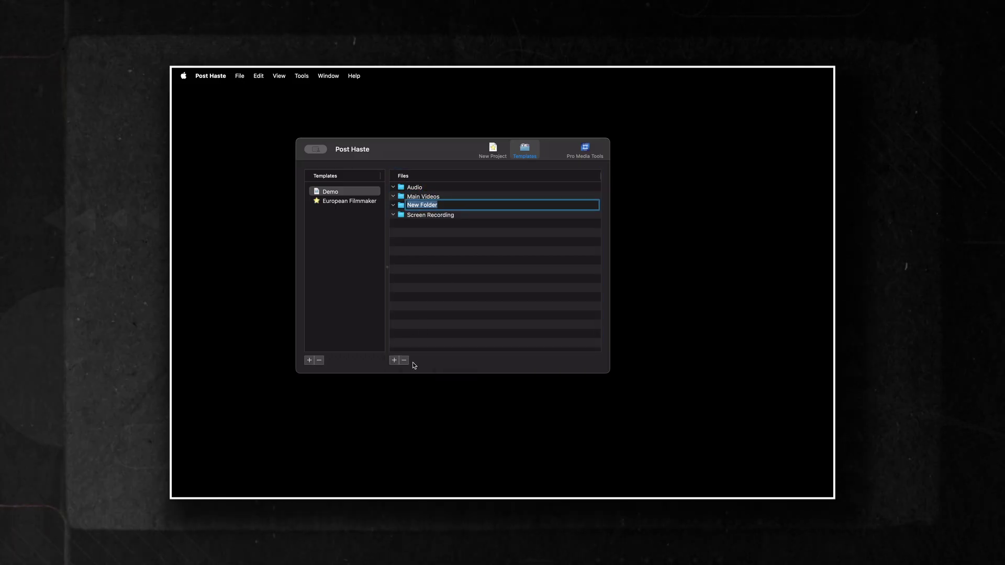
type("Documents")
key("Return")
left_click(394, 360)
left_click(413, 363)
type("Stills")
key("Return")
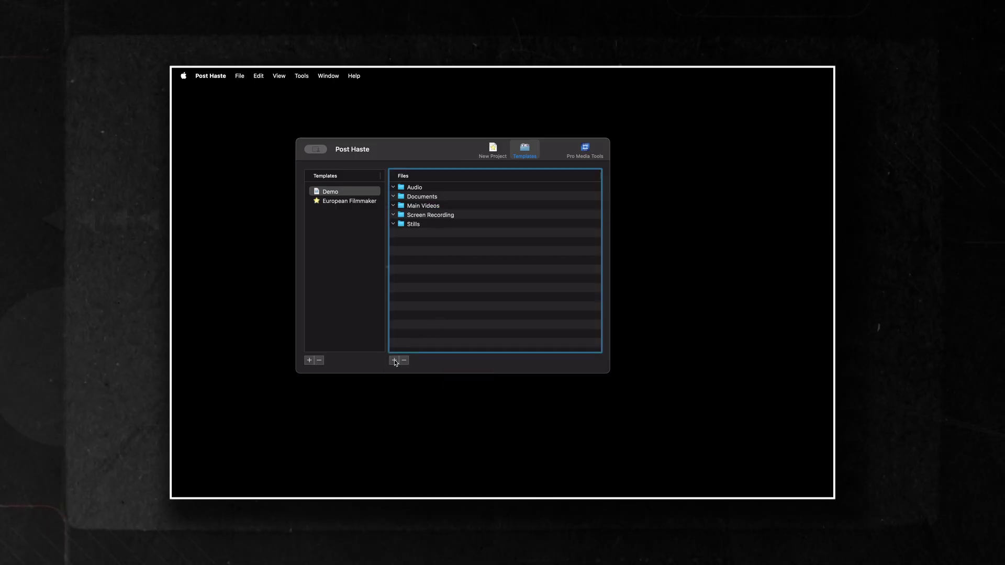
Add a text document named SCRIPT.txt to the Demo template
left_click(394, 360)
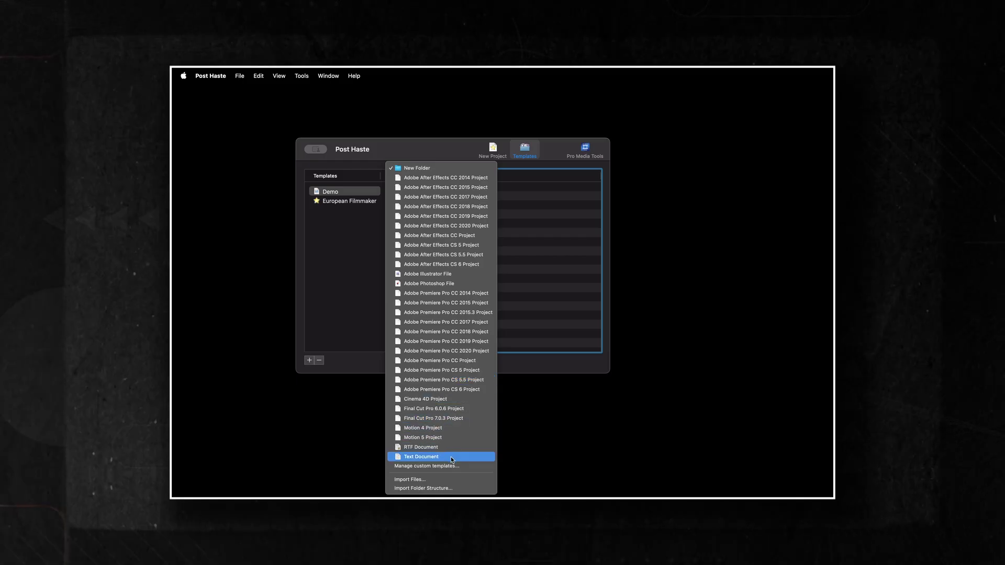
left_click(452, 456)
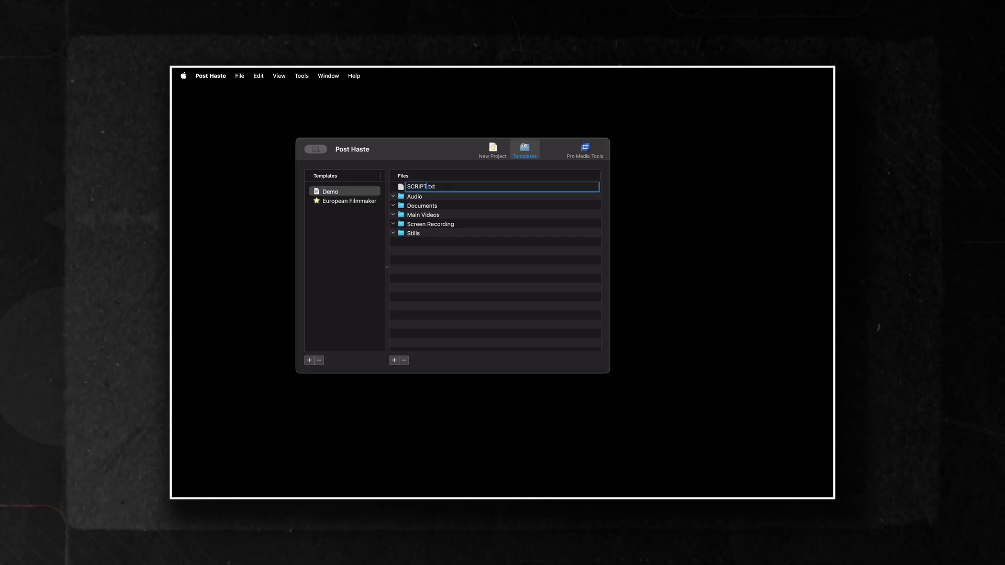
type("SCRIPT")
key("Return")
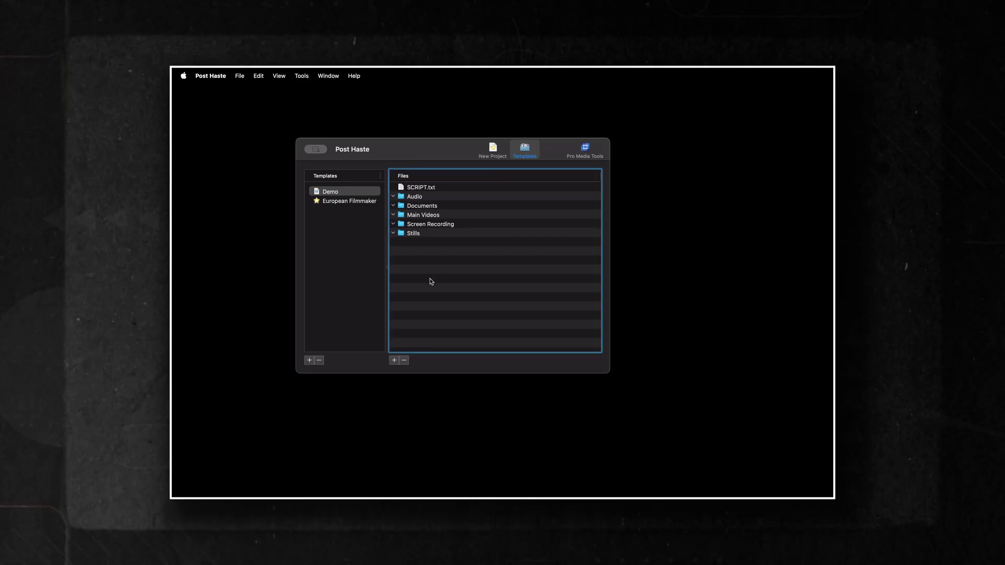
Import pngwing.com-6 copy.png from VIDEO AUDIO ASSETS > GRAPHICS > Symbols arrows into the template
left_click(395, 360)
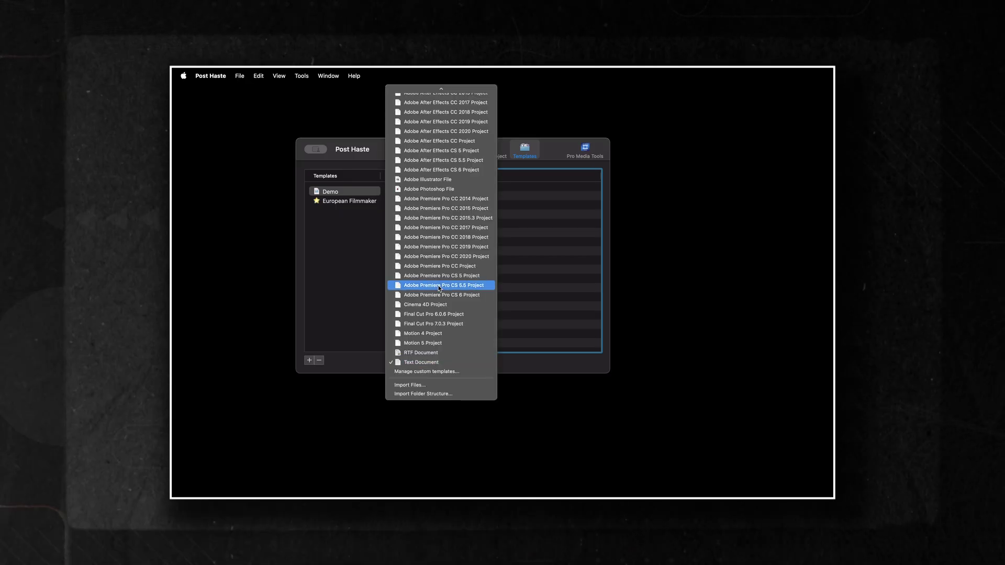
left_click(448, 387)
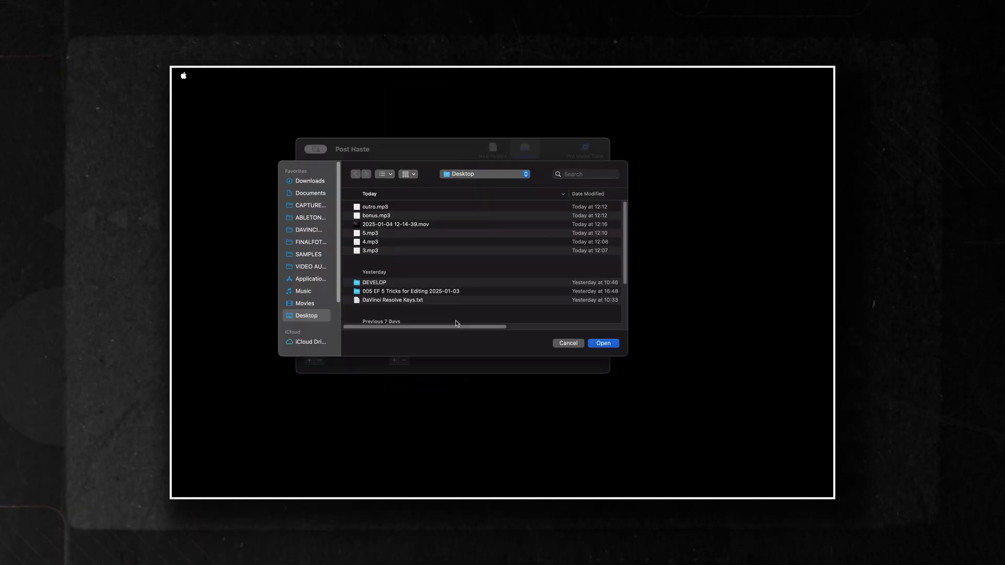
left_click(310, 267)
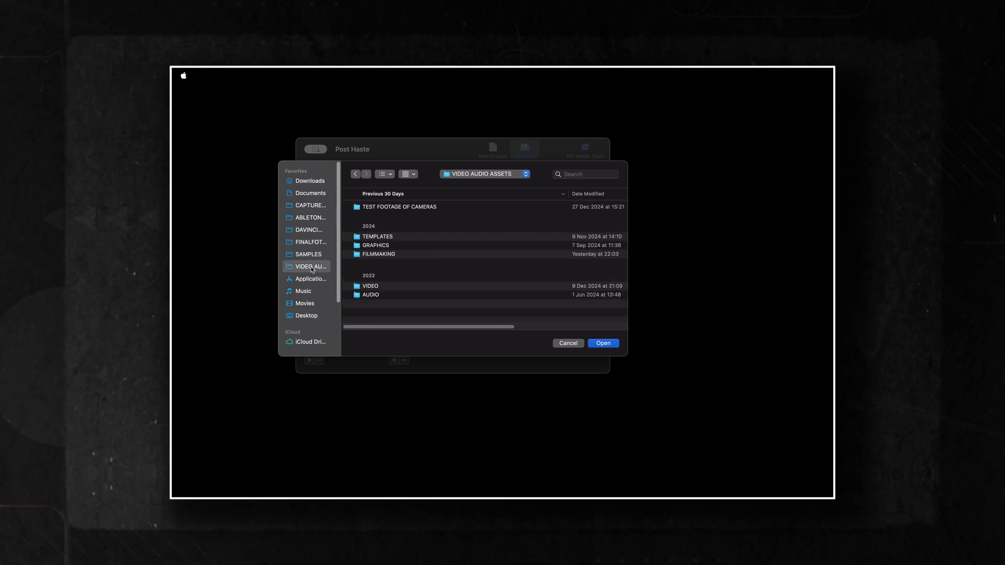
double_click(372, 246)
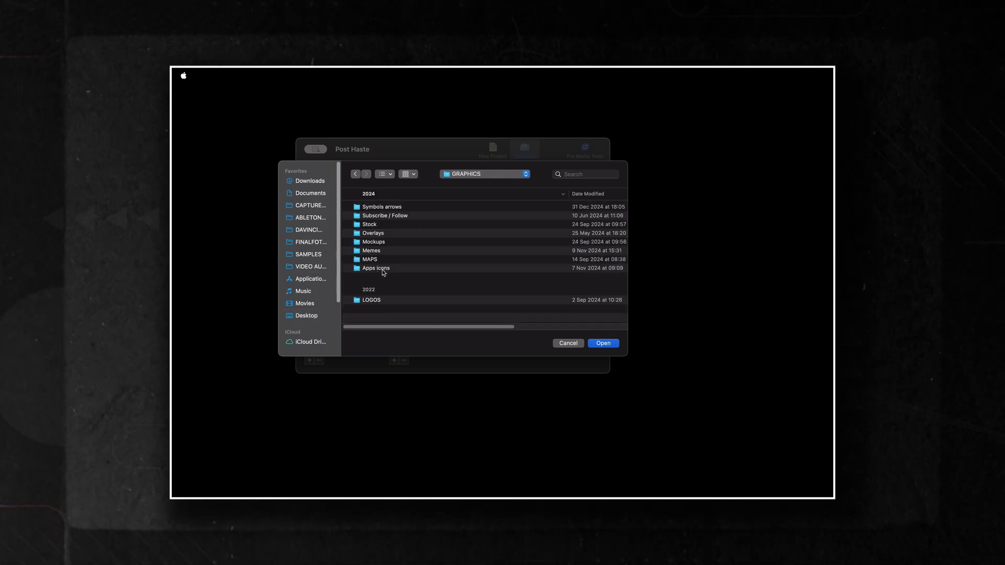
double_click(394, 208)
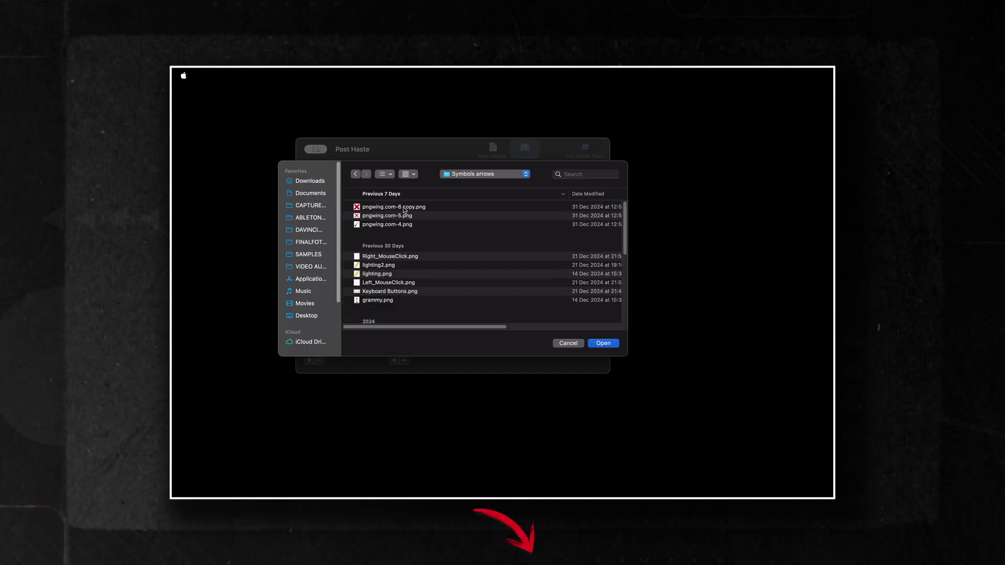
left_click(406, 208)
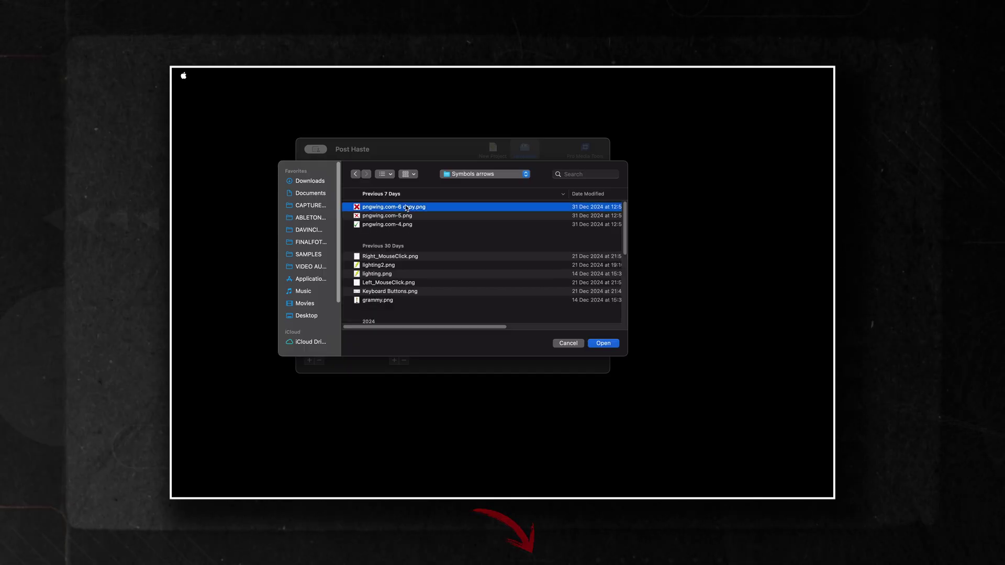
left_click(611, 344)
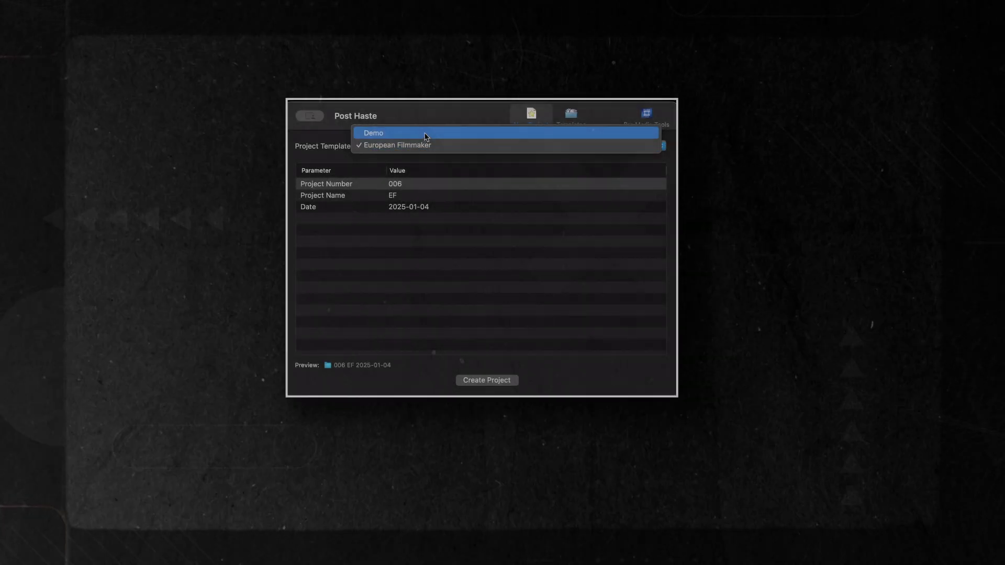
Choose the Demo template and create the 006 EF 2025-01-04 project folder
left_click(425, 134)
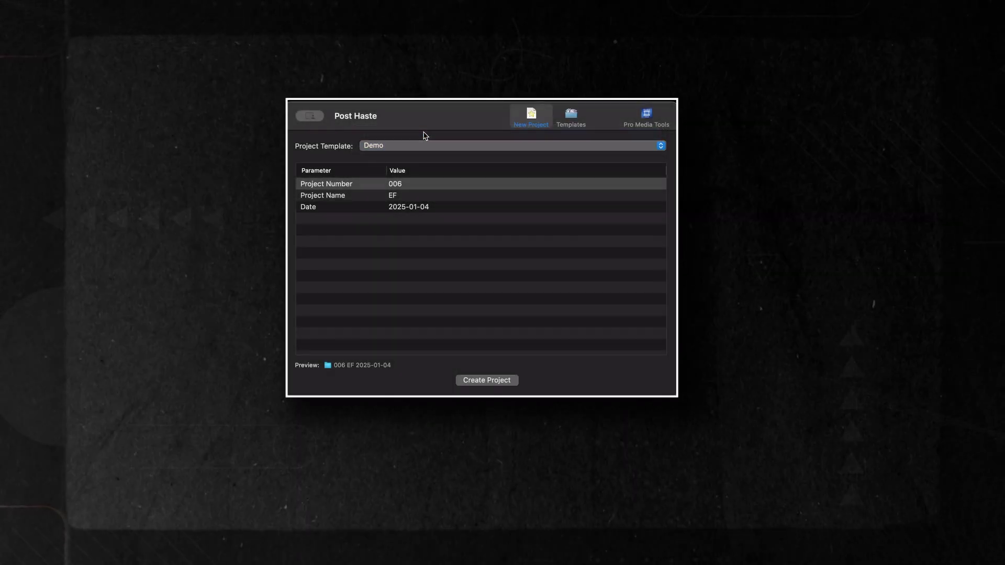
left_click(516, 382)
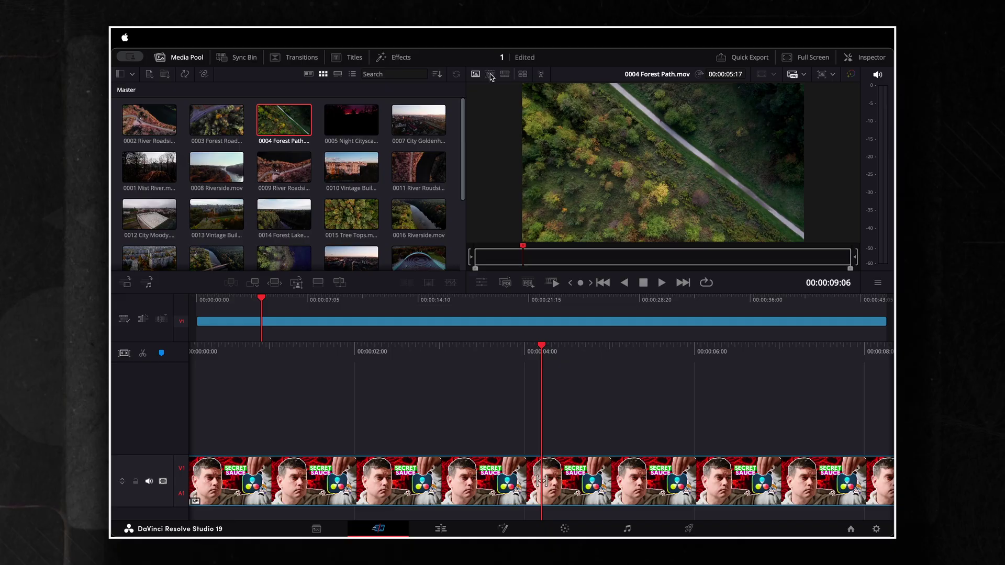
Switch the Cut page to Source Tape view and scrub through the Master clips
left_click(489, 74)
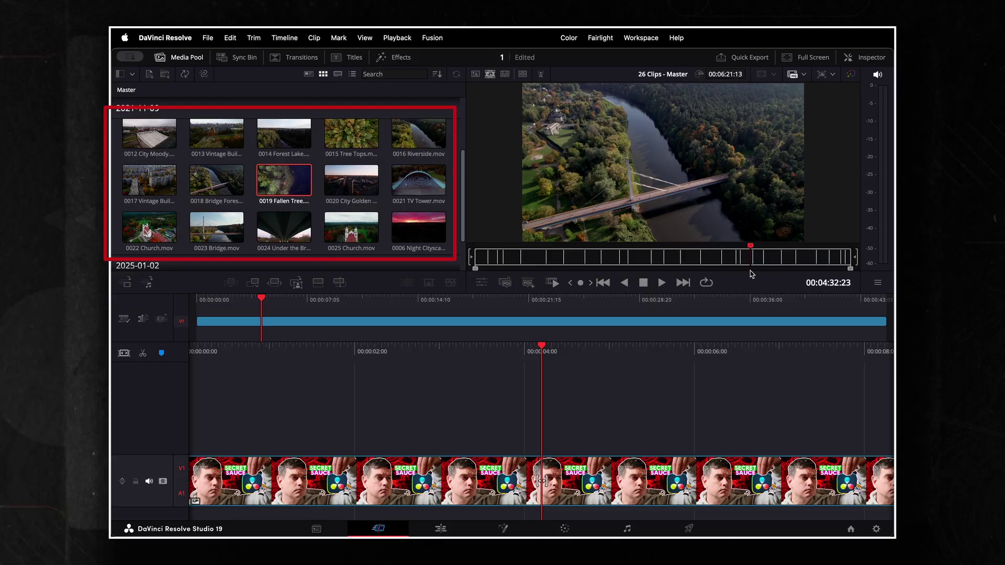
left_click_drag(754, 273, 587, 248)
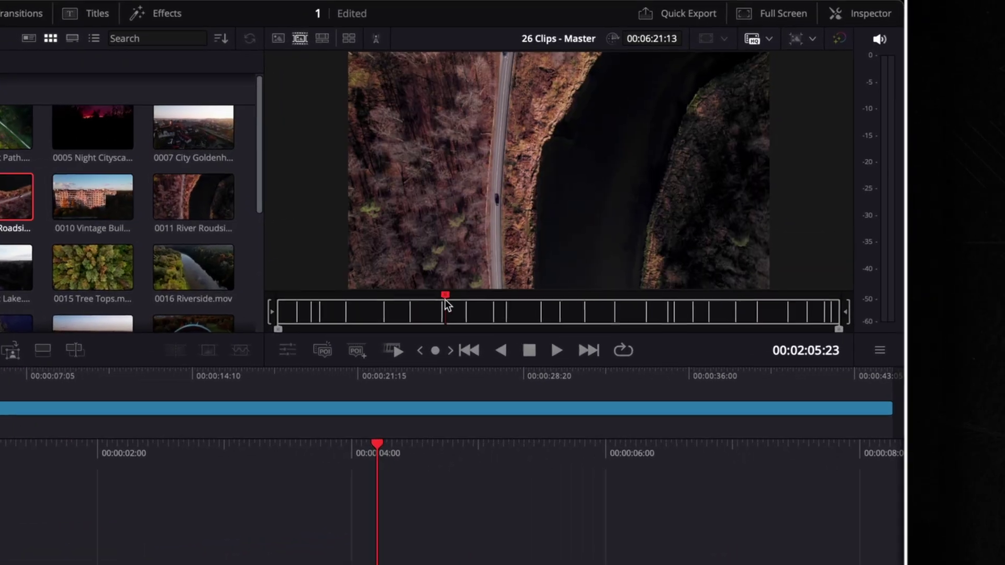
left_click_drag(445, 299, 473, 320)
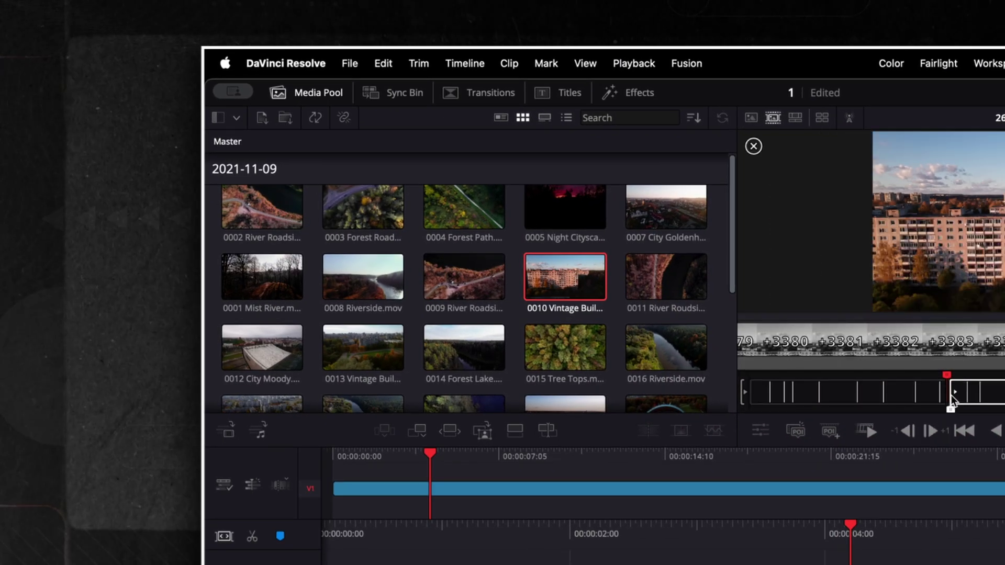
left_click_drag(954, 395, 1004, 398)
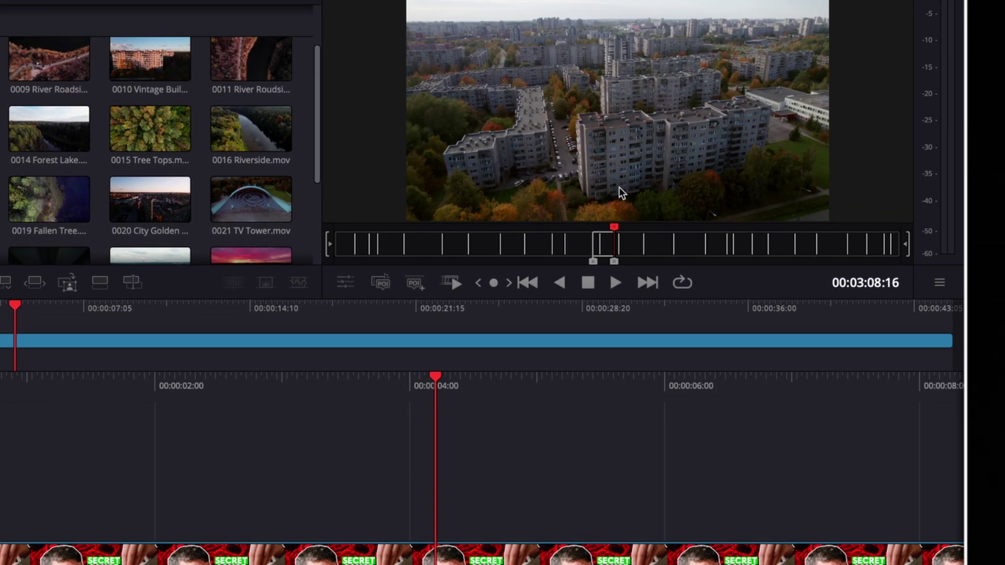
Place two aerial shots onto track V2, the first at about three seconds
left_click_drag(1004, 335, 801, 564)
left_click_drag(385, 445, 385, 468)
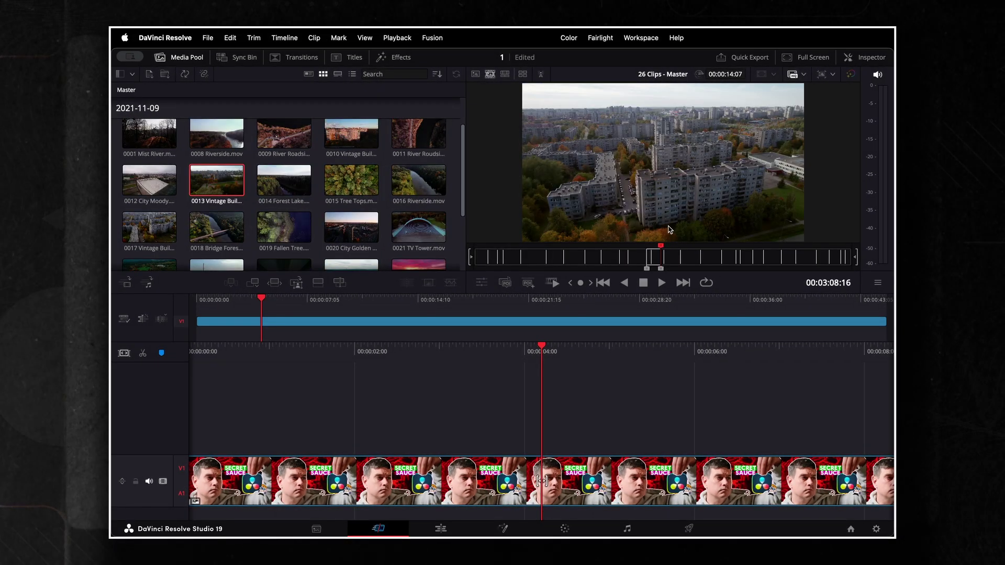
left_click_drag(655, 208, 507, 408)
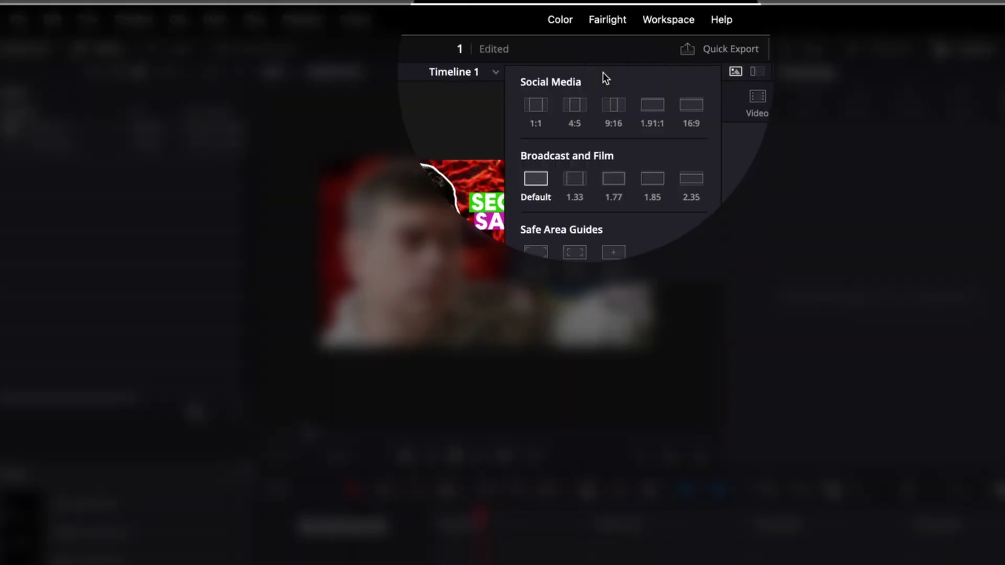
Turn on the 4:5 and Center safe-area guides over the Thumb.png thumbnail, then close the guide menu
left_click(615, 253)
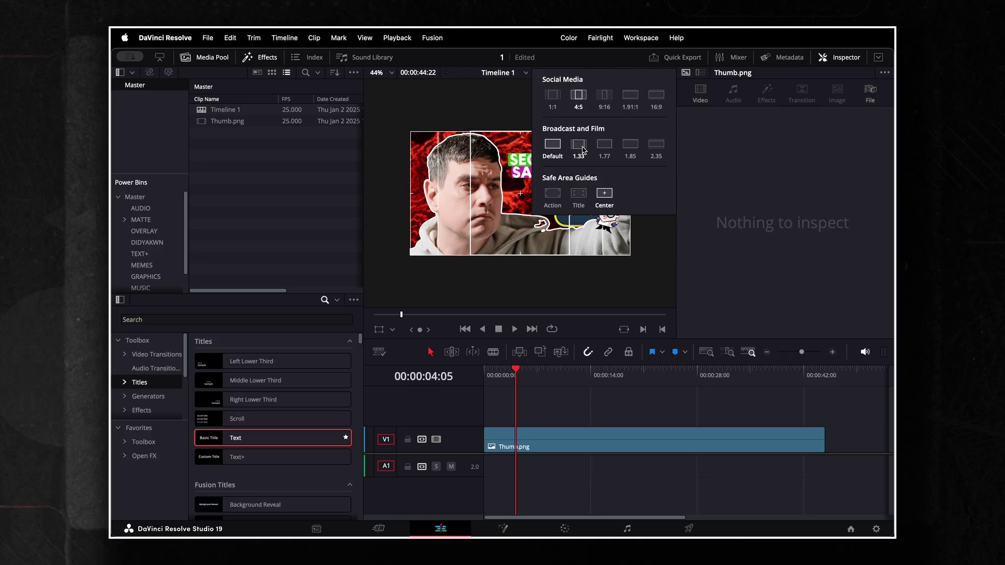
left_click(653, 247)
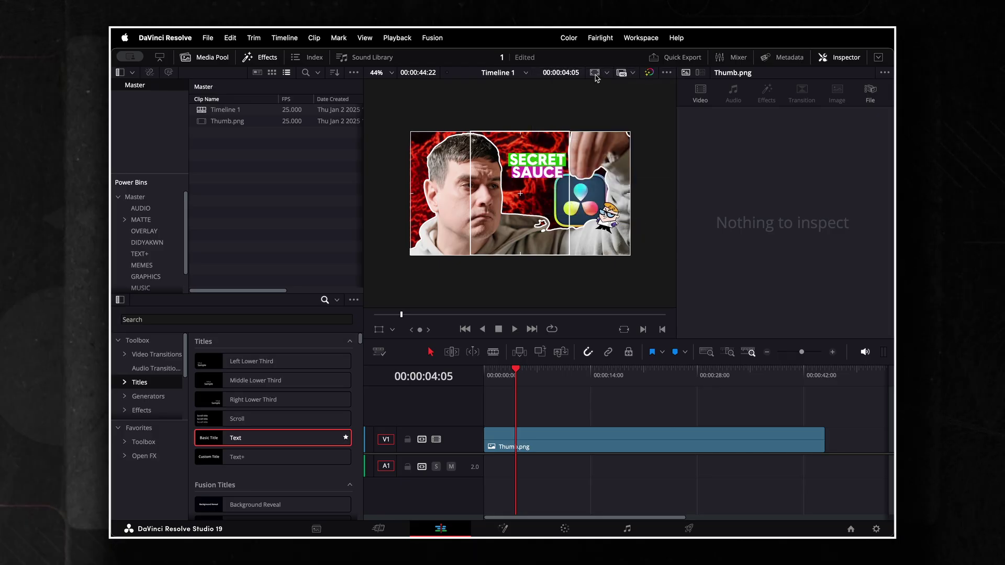